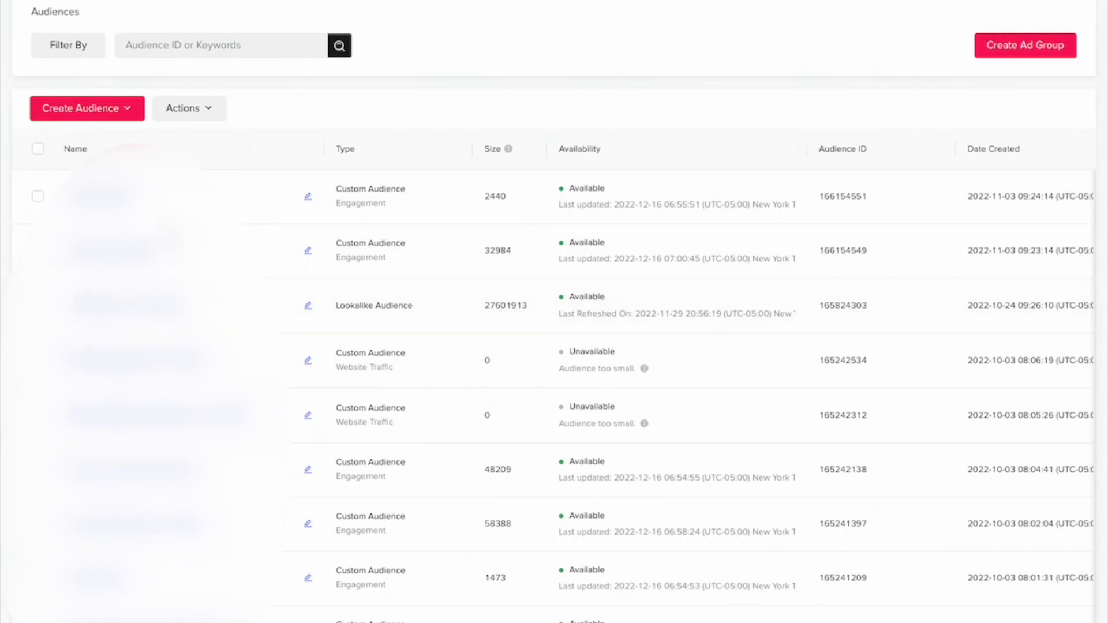
- Start a new custom audience using the Engagement audience type
click(66, 108)
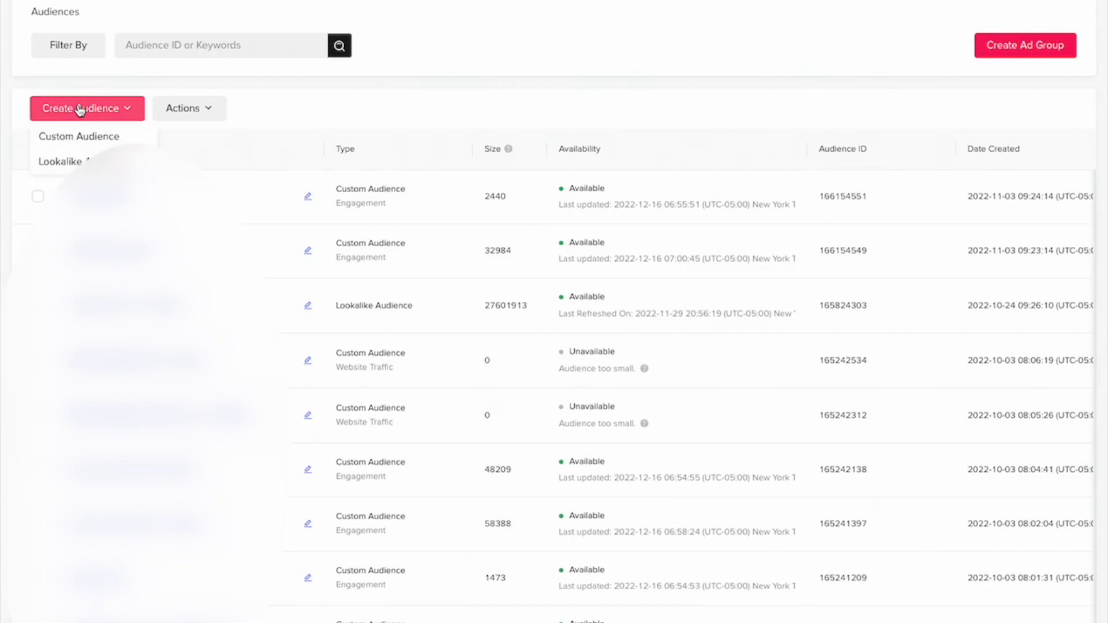
click(87, 134)
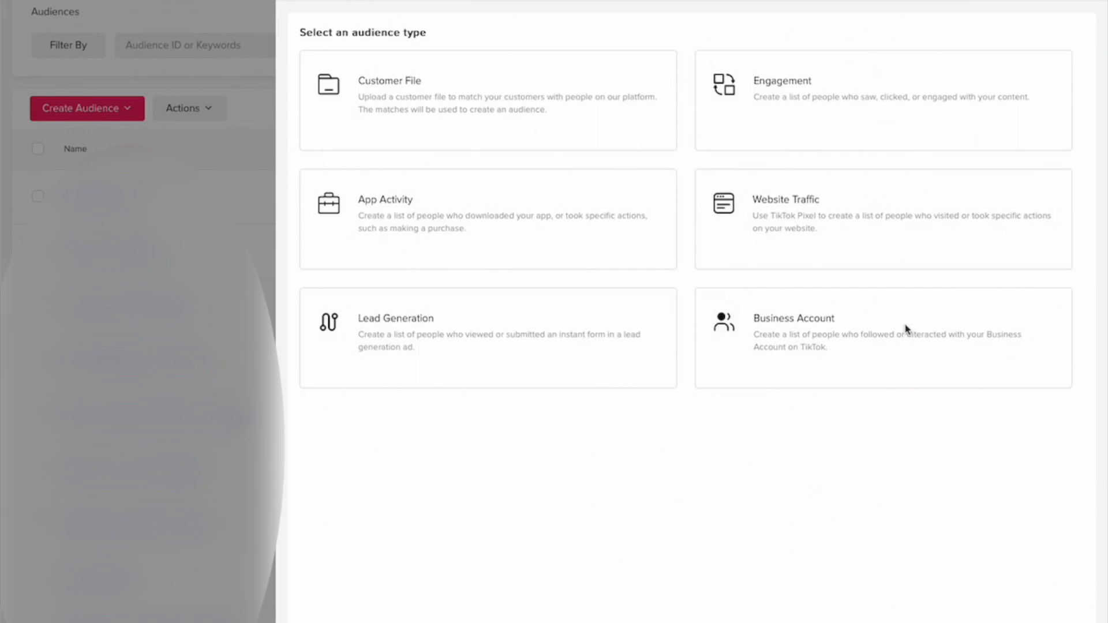
click(787, 107)
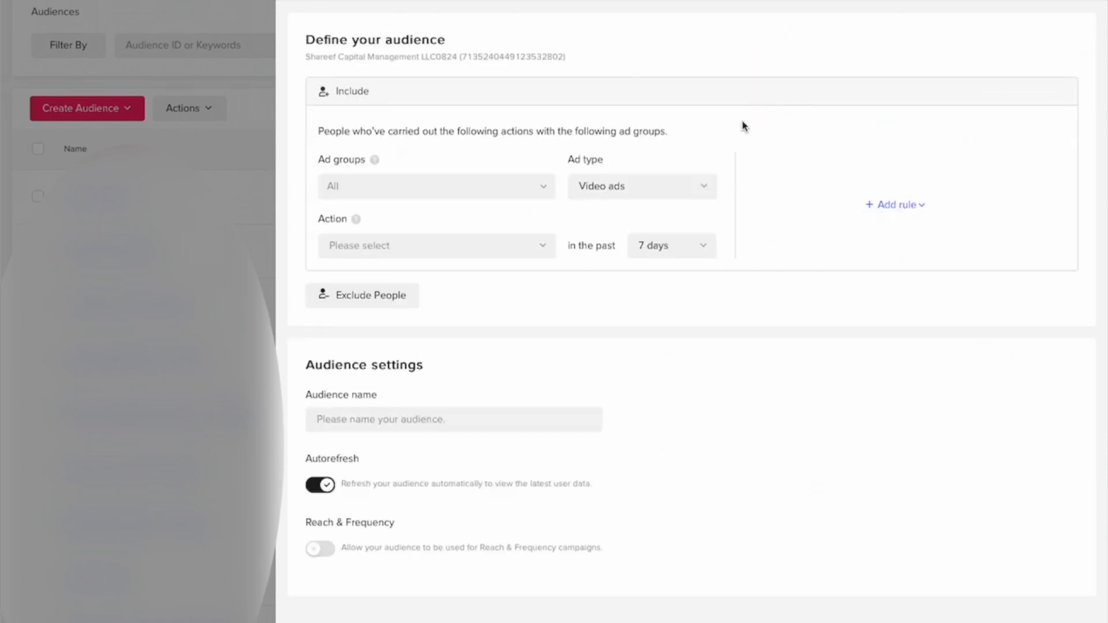
- Include the Biz interests ad group in the engagement audience's rule
mouse_move(379, 166)
click(542, 198)
click(431, 260)
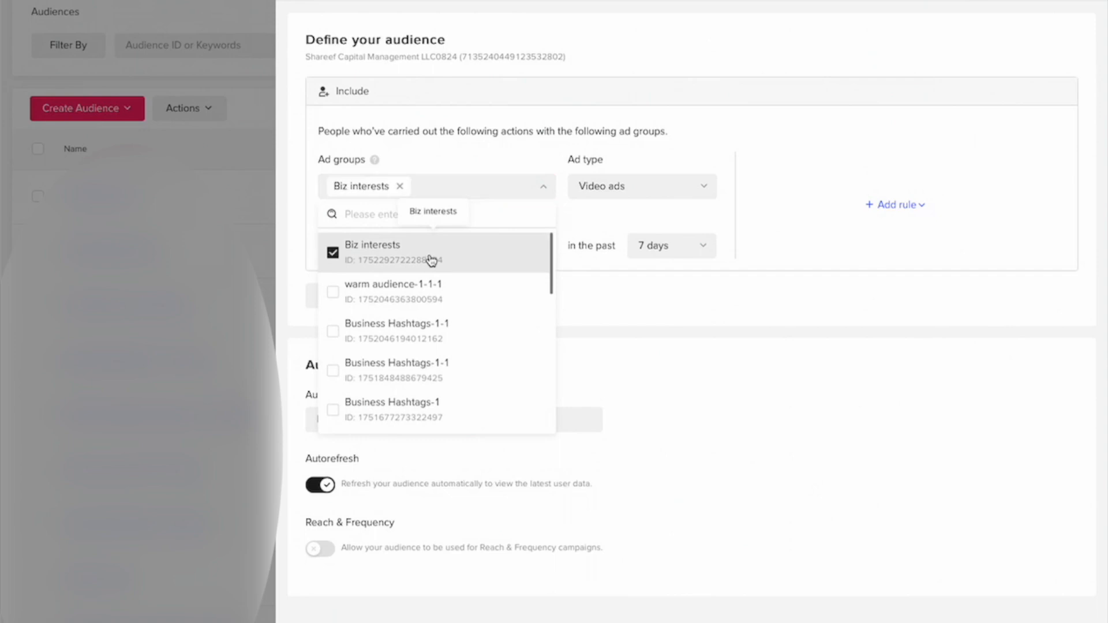
click(430, 162)
- Set the engagement audience's included action to Video View at 100%
mouse_move(363, 226)
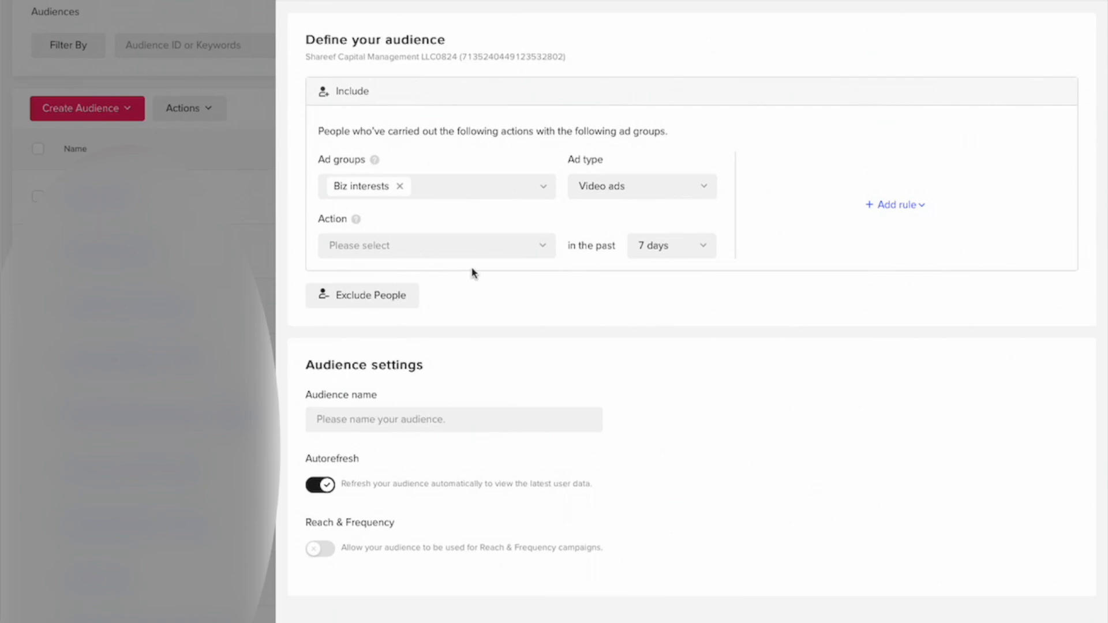
click(417, 251)
scroll(425, 327, down, 1)
scroll(426, 327, down, 3)
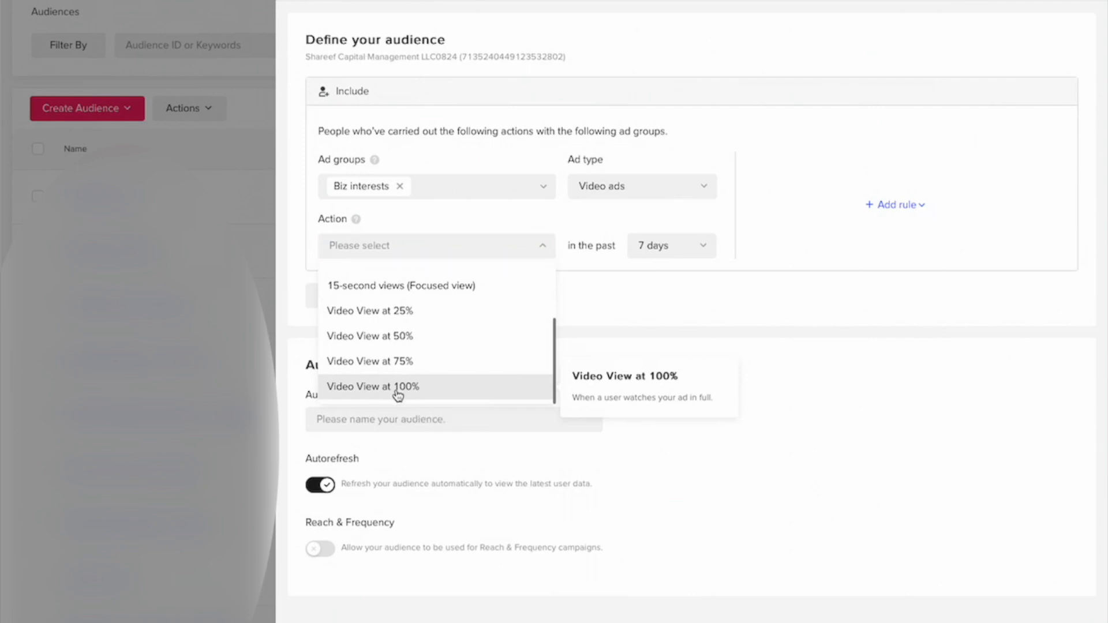
click(397, 393)
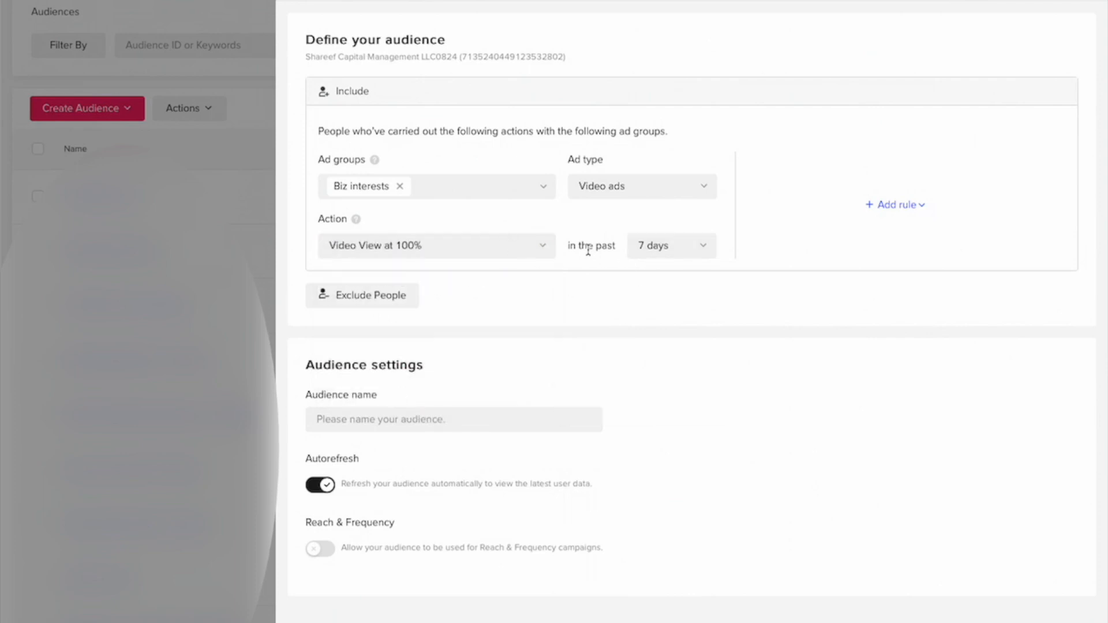
- Set the action's time window to the past 30 days and name the audience "Video views 100%"
click(651, 255)
click(663, 326)
click(331, 420)
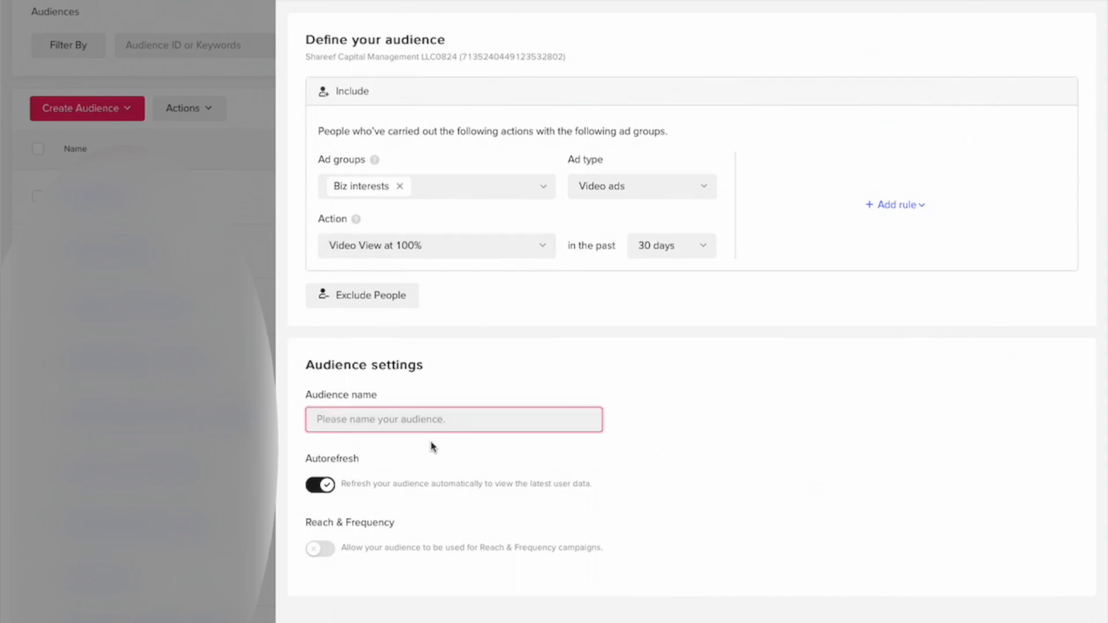
text(Video views 100%)
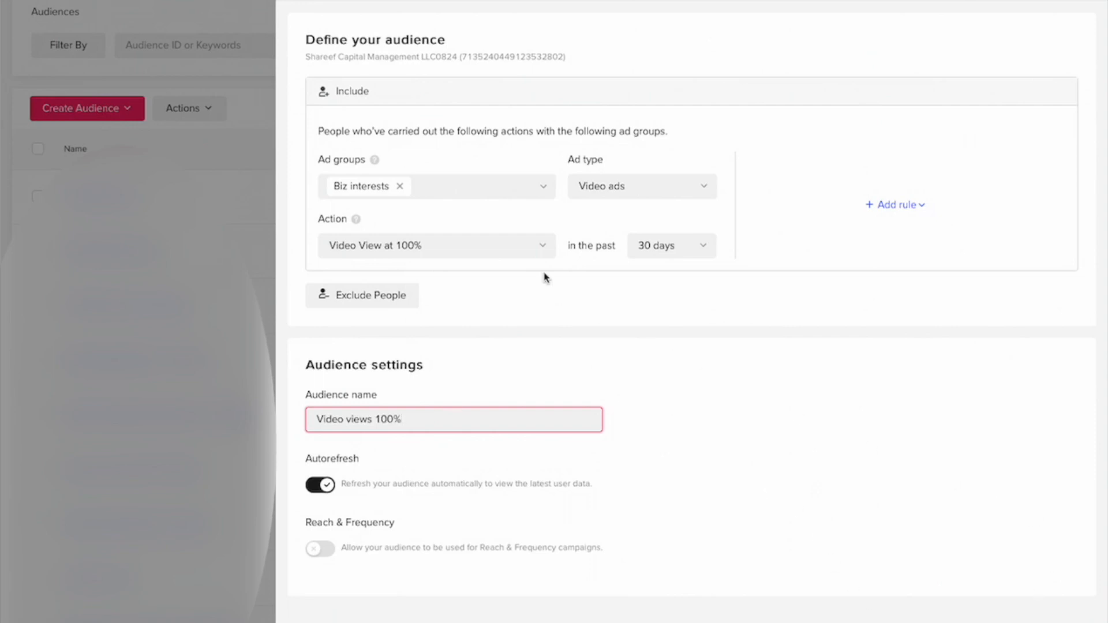
click(483, 190)
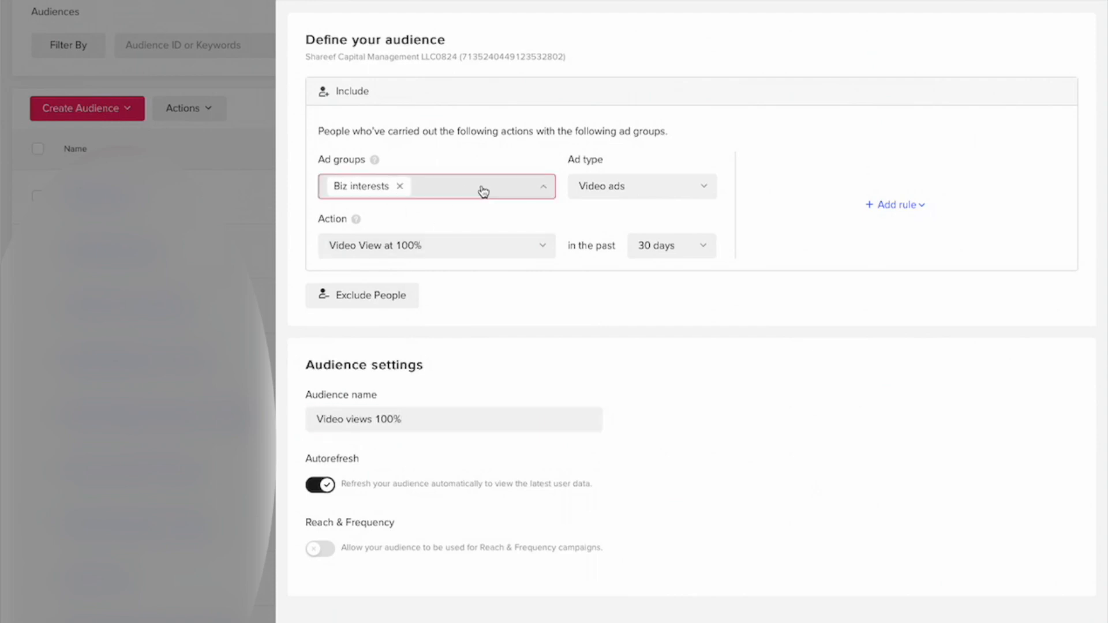
scroll(407, 322, down, 5)
scroll(410, 321, up, 1)
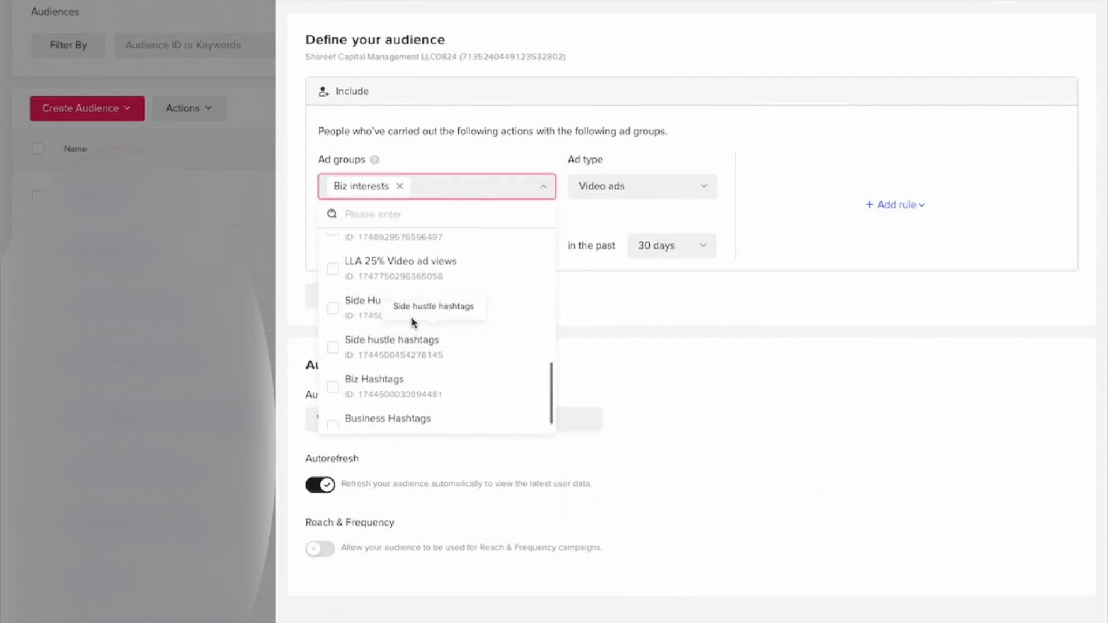
click(470, 157)
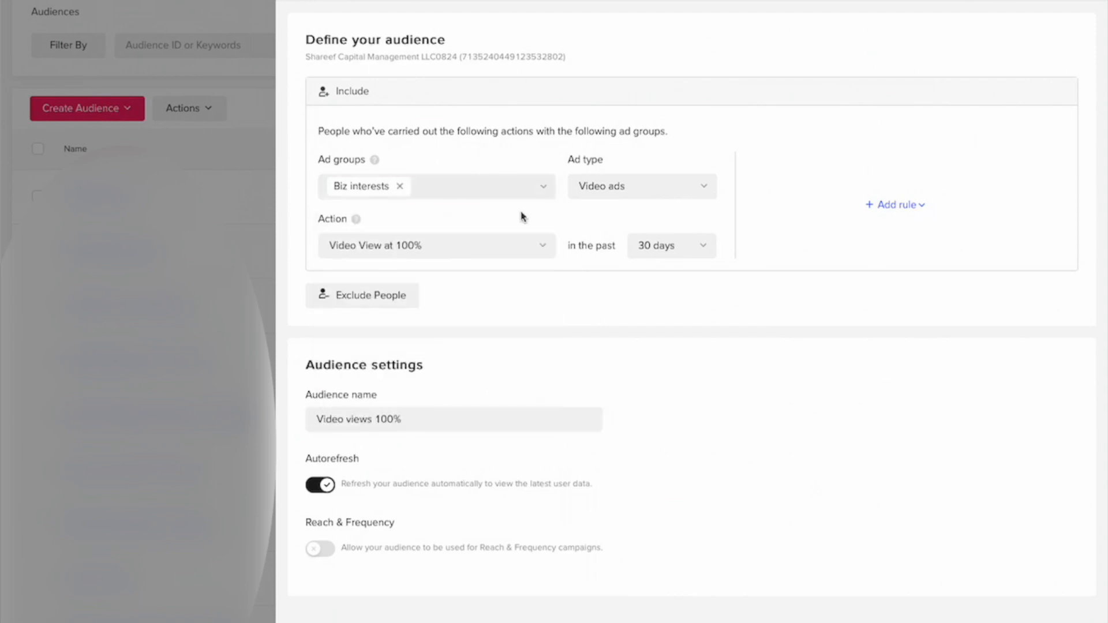
- Change the included action to Click and rename the audience "Video ad clicks"
click(450, 250)
scroll(418, 369, up, 3)
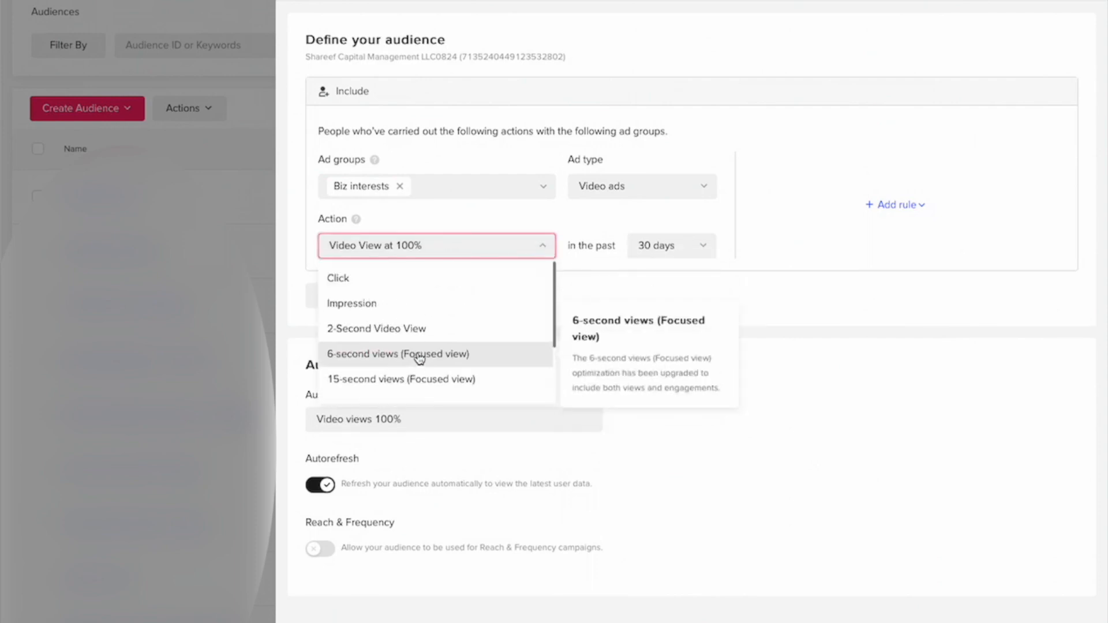
click(404, 288)
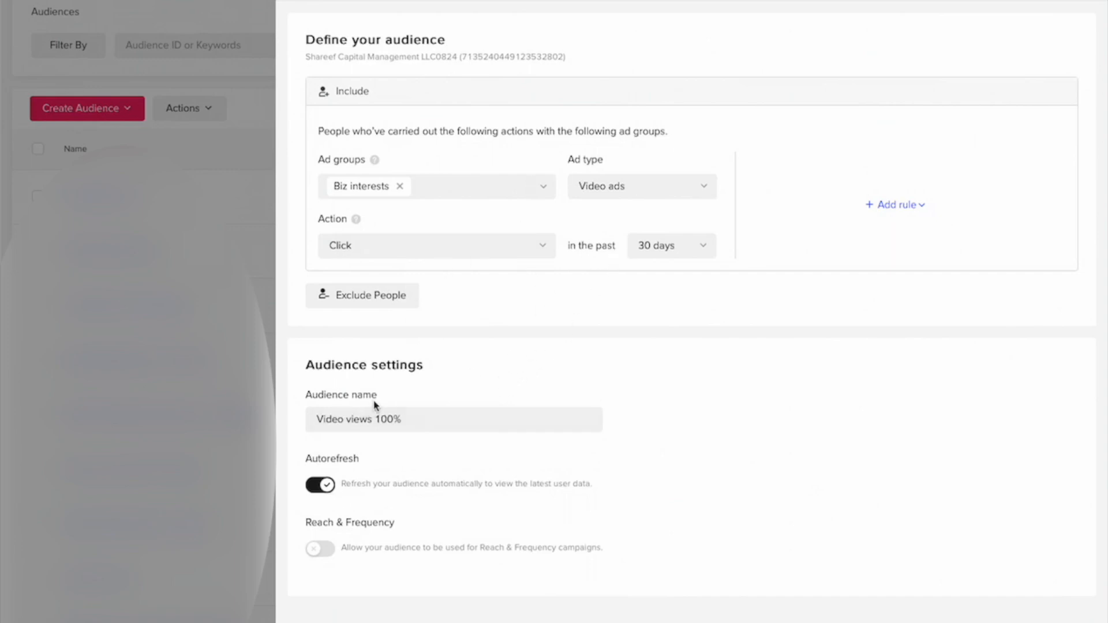
click(418, 413)
key(ctrl+a)
key(BackSpace)
text(Video ad clicks)
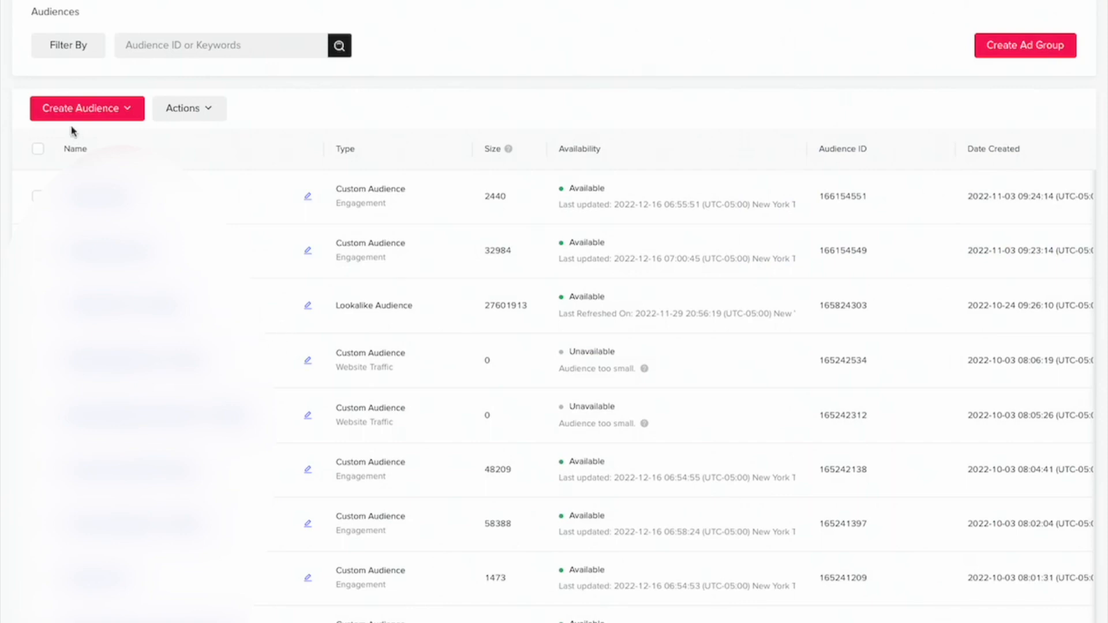
- Start another custom audience using the Website Traffic audience type
click(75, 120)
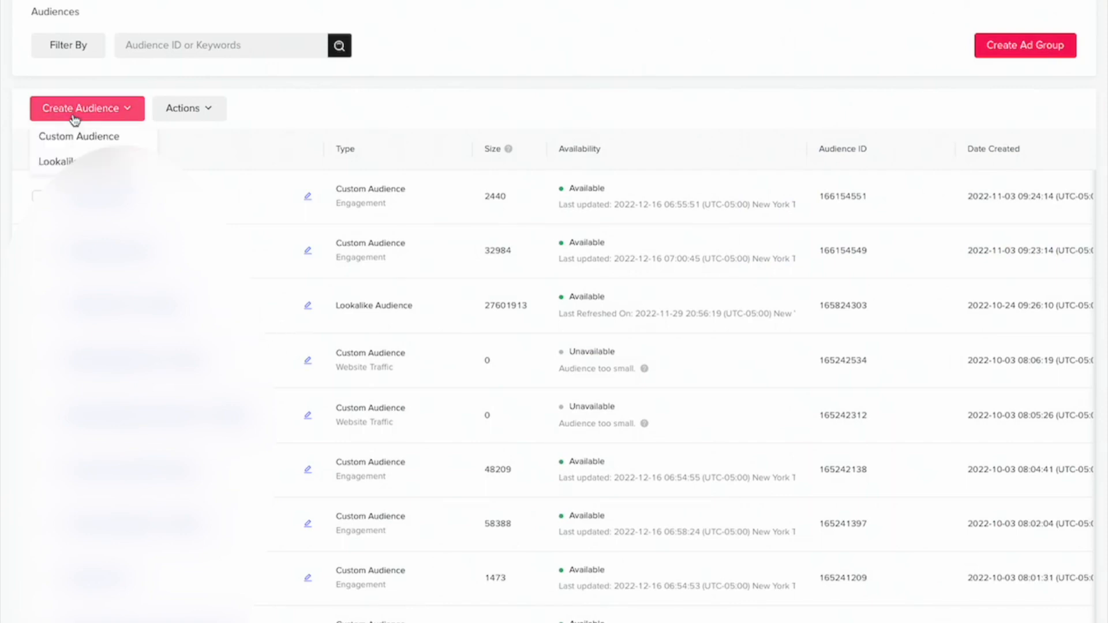
click(84, 139)
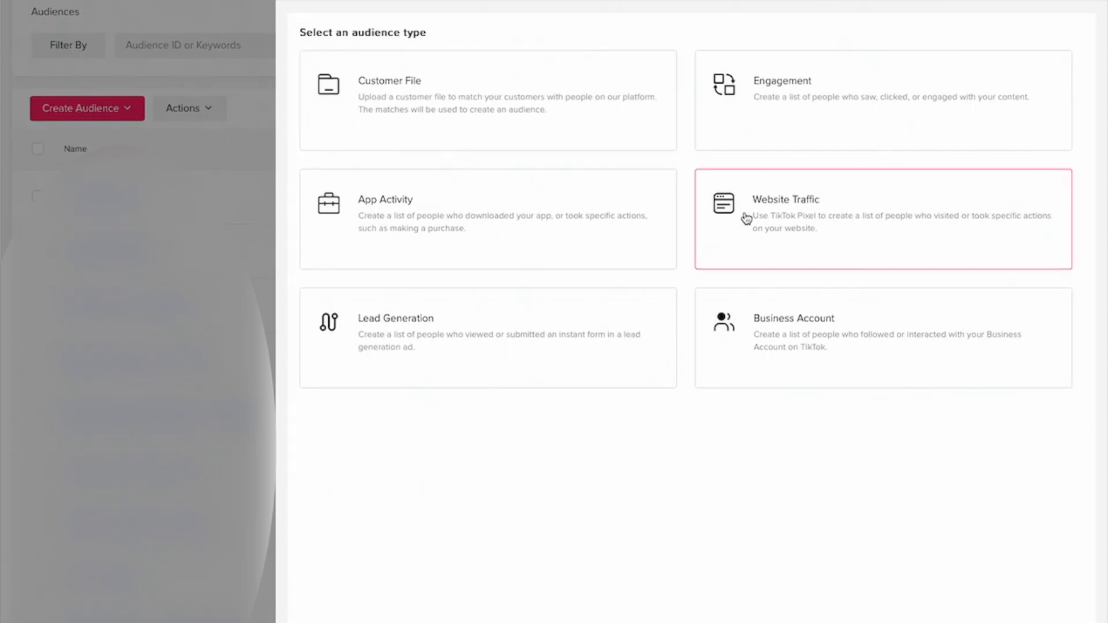
click(758, 230)
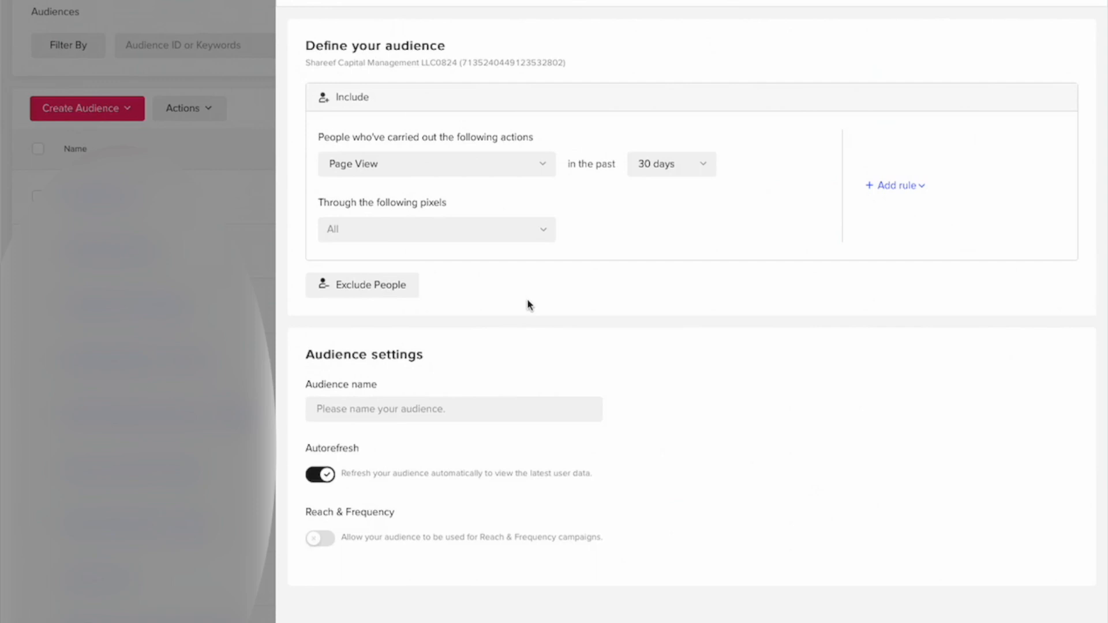
- Restrict the website traffic audience to the Webinar Registration 3 pixel
click(344, 239)
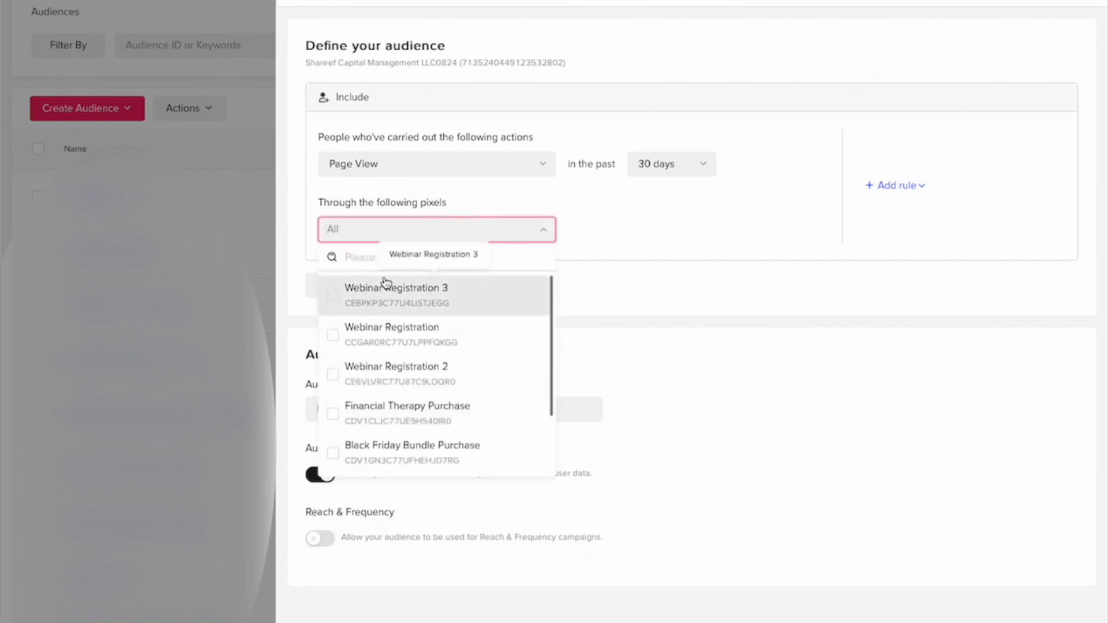
click(339, 296)
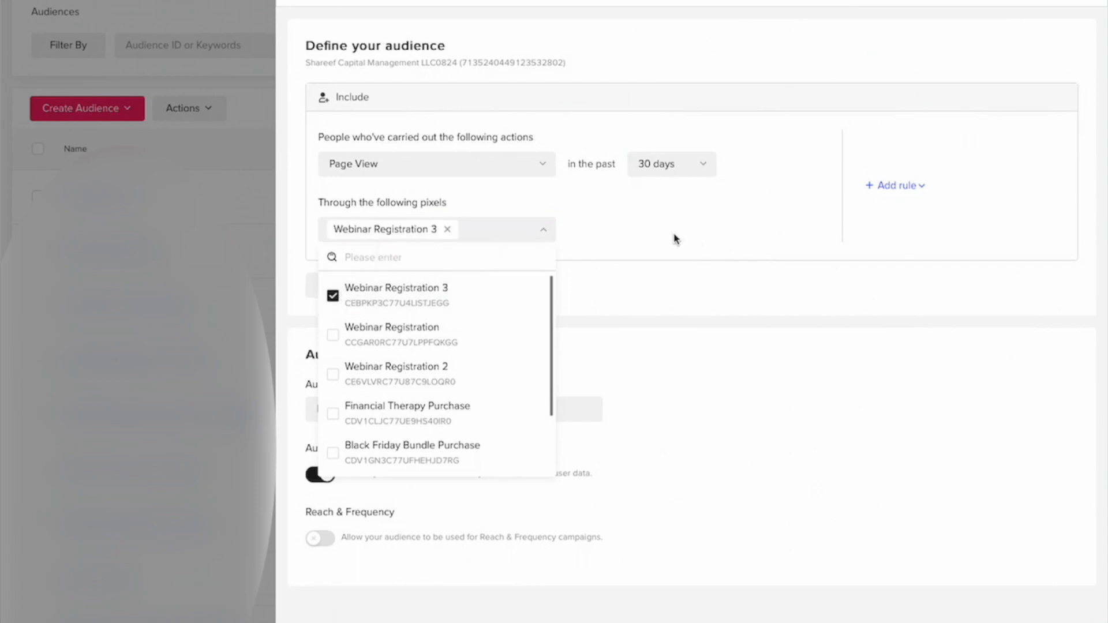
click(620, 231)
- Examine the website actions that can define the audience, leaving the selected action as it is
click(462, 173)
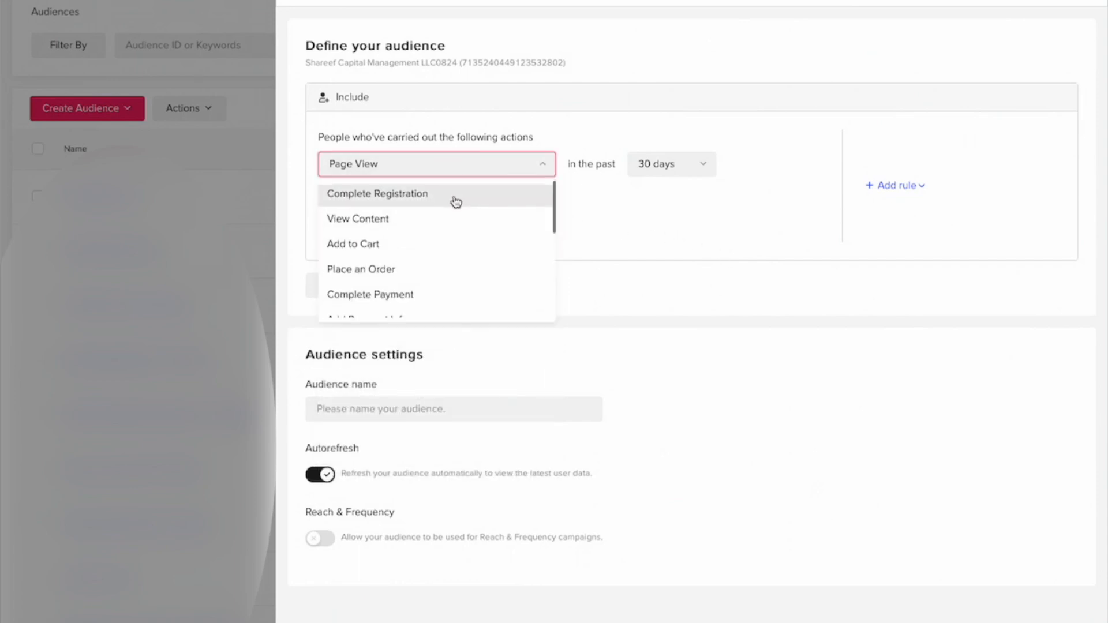
scroll(447, 208, down, 1)
scroll(446, 211, up, 1)
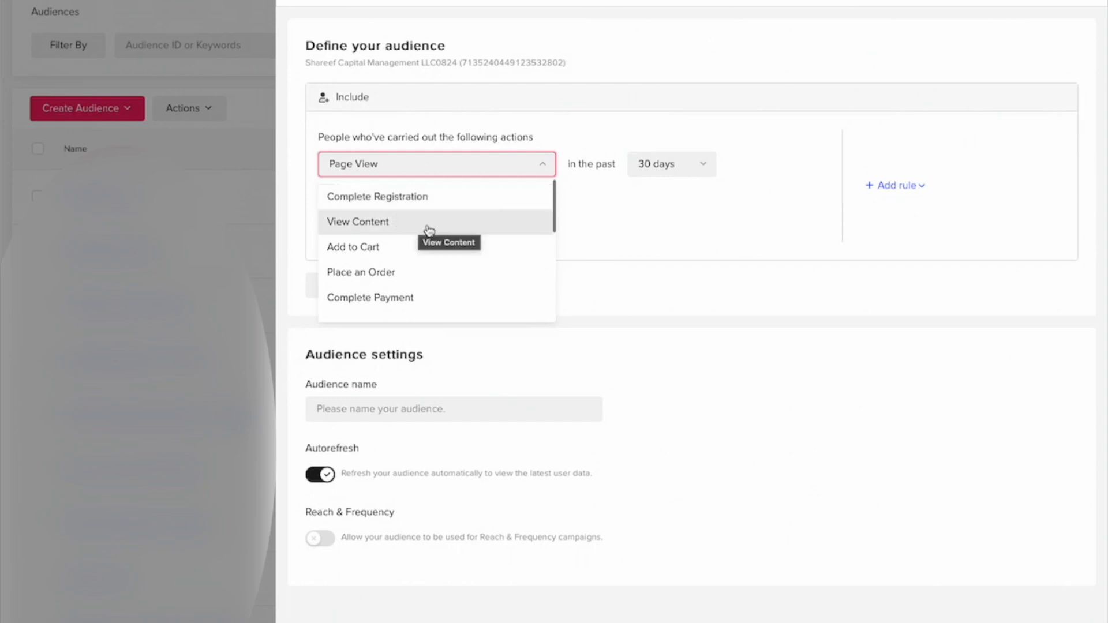
scroll(433, 301, down, 1)
scroll(431, 302, down, 2)
scroll(432, 302, up, 2)
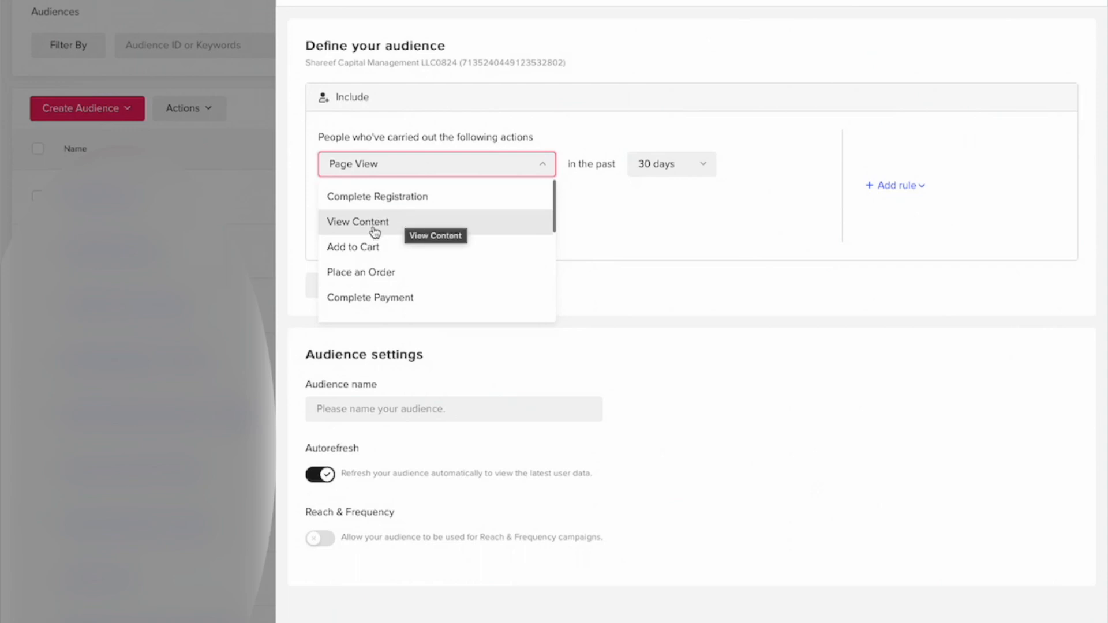
scroll(446, 248, down, 1)
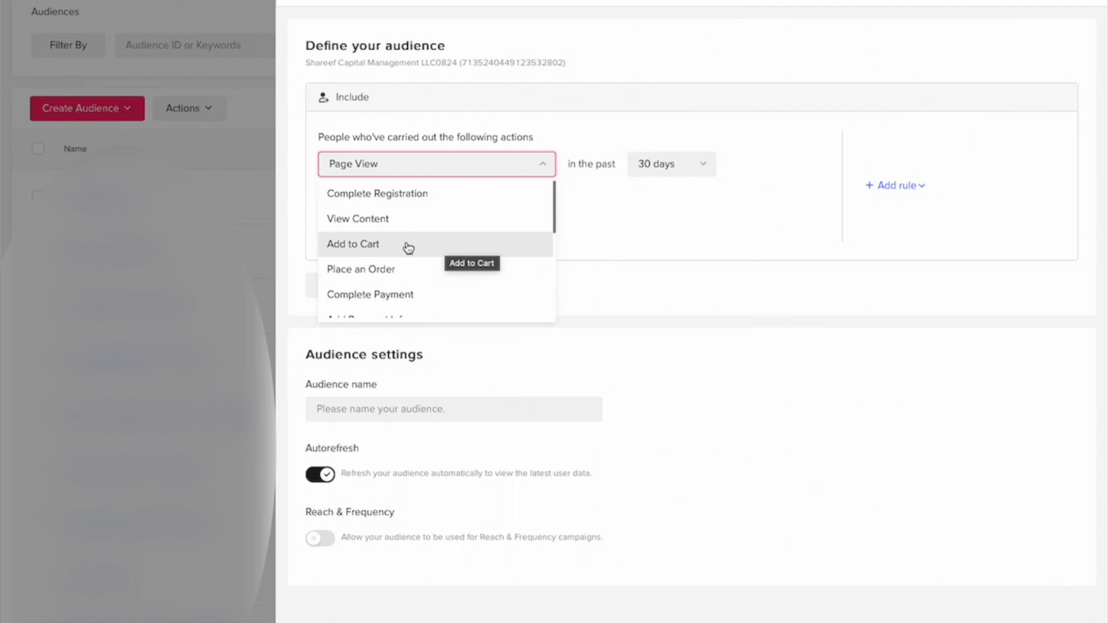
scroll(409, 248, down, 2)
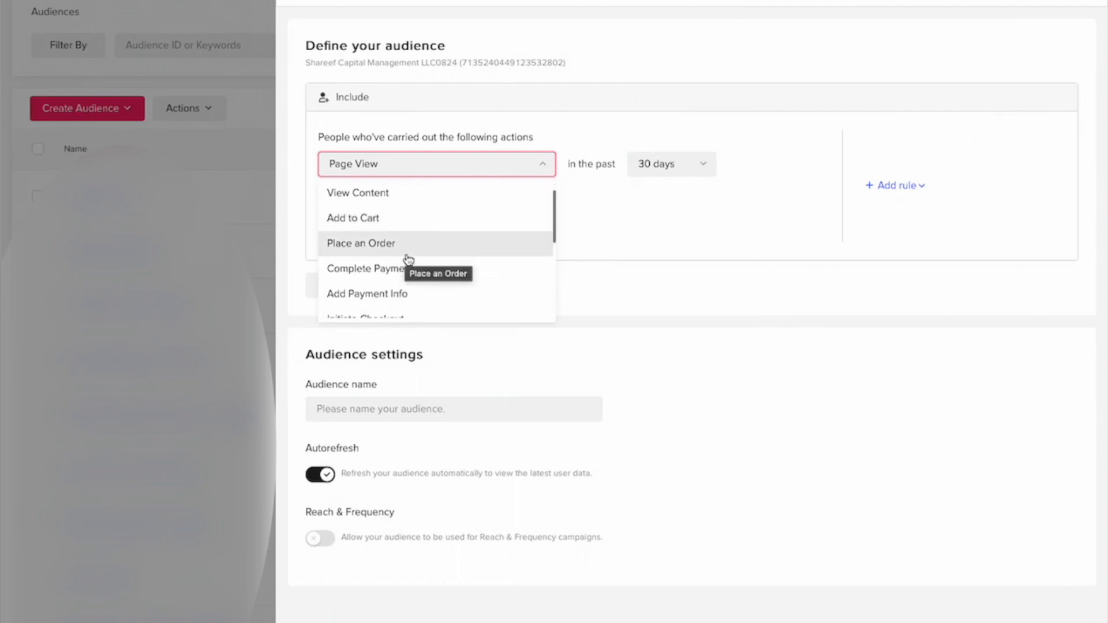
scroll(459, 285, down, 3)
scroll(381, 259, down, 3)
scroll(384, 275, down, 3)
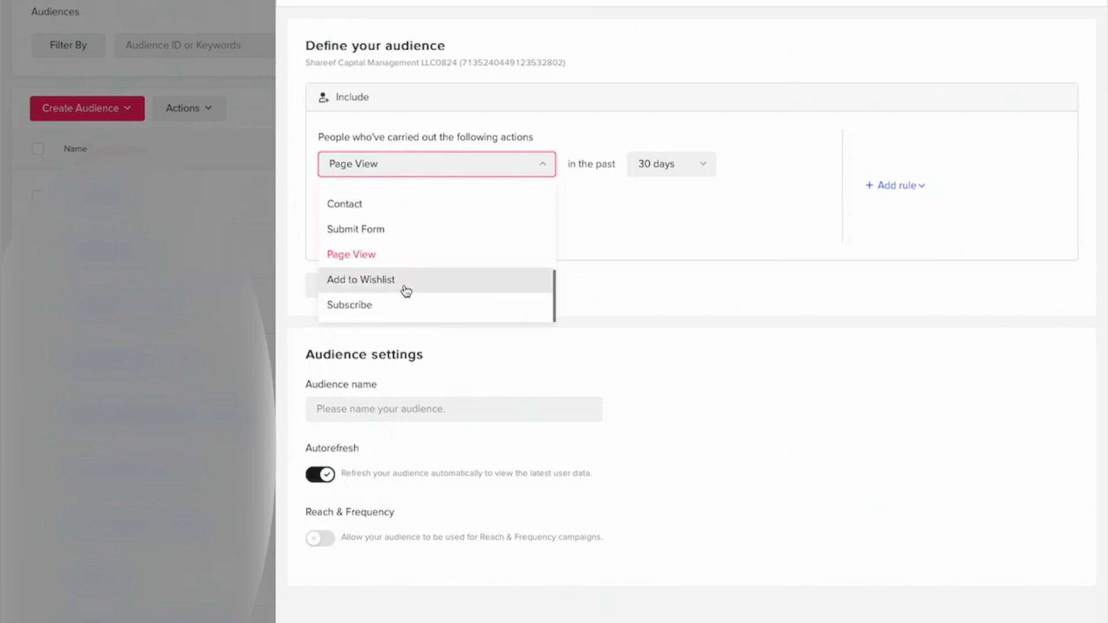
scroll(397, 285, up, 9)
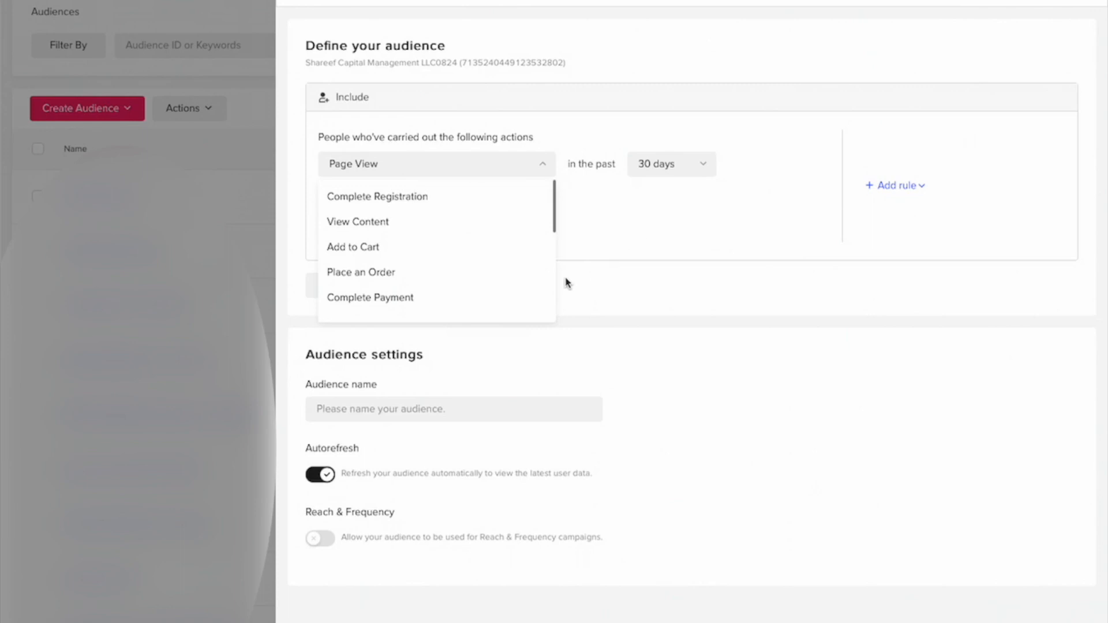
click(619, 232)
click(629, 236)
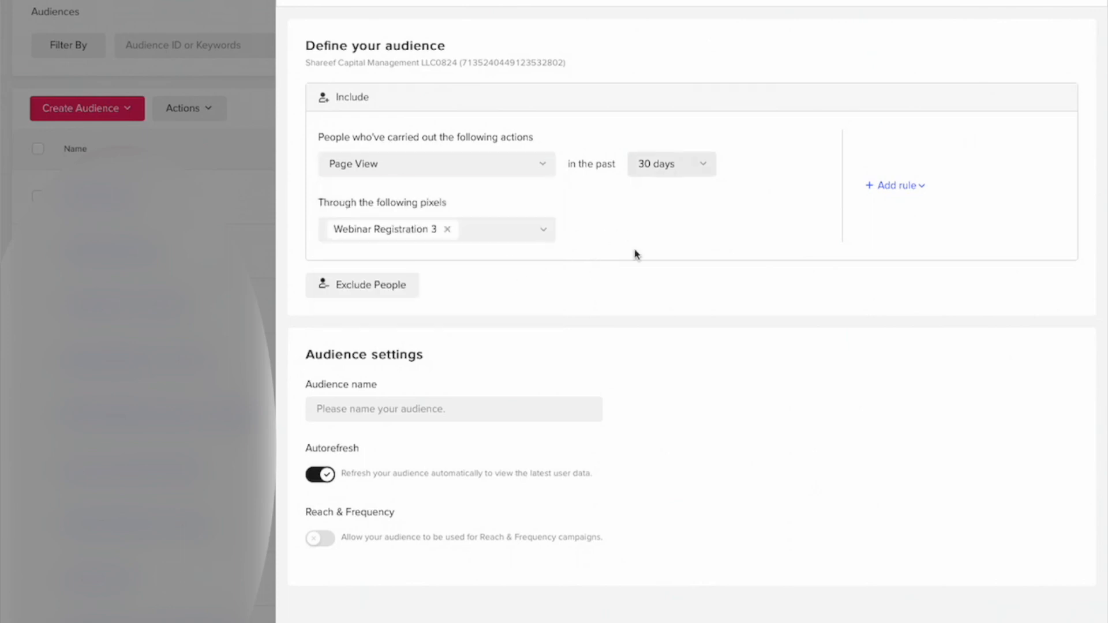
- Name the website traffic audience "Page view - 30 days"
click(387, 410)
text(Page view - 30 days)
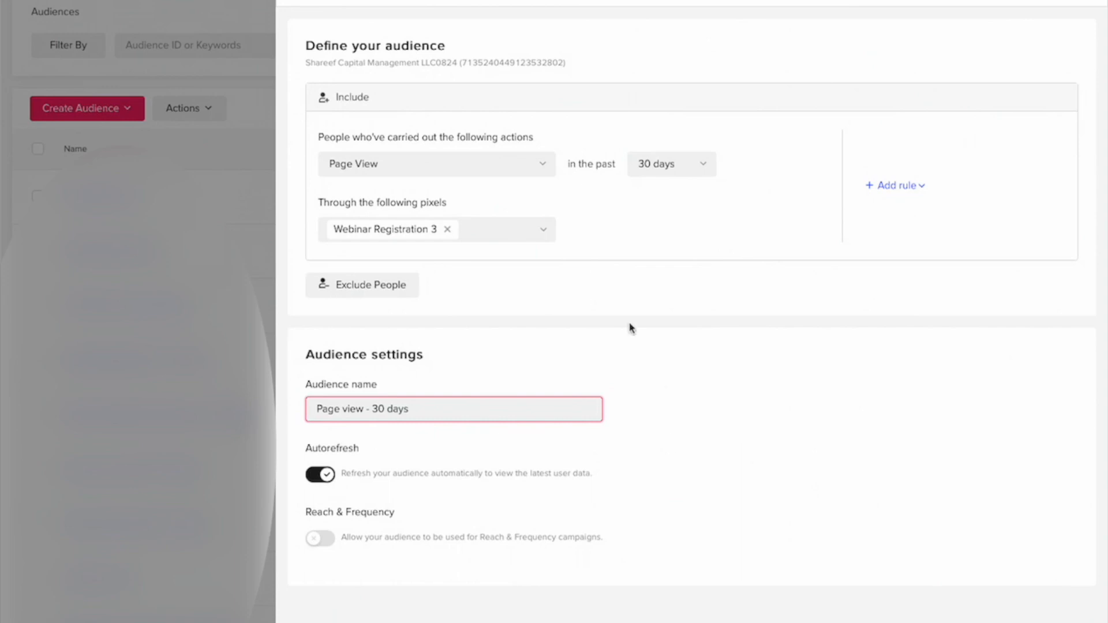
- Change the included action to Complete Registration and rename the audience "Complete registration - 30 days"
click(430, 171)
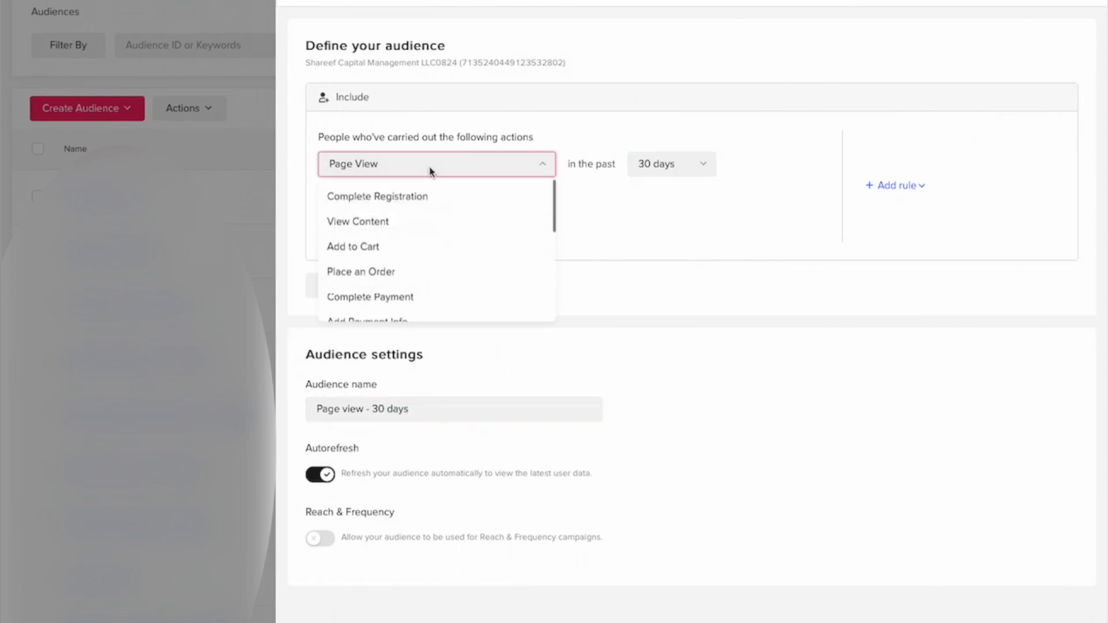
click(378, 197)
drag(364, 407, 301, 412)
key(BackSpace)
text(Complete registration)
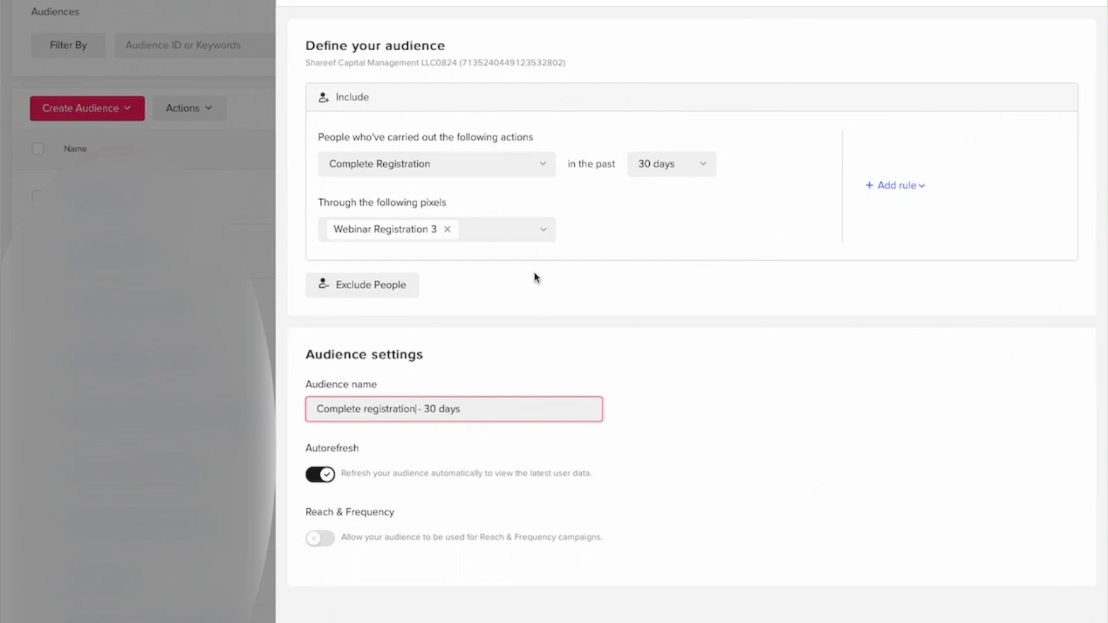
- Examine the other website events offered for the included action, from Add to Cart through Submit Form, without changing the selection
click(433, 169)
scroll(427, 248, down, 3)
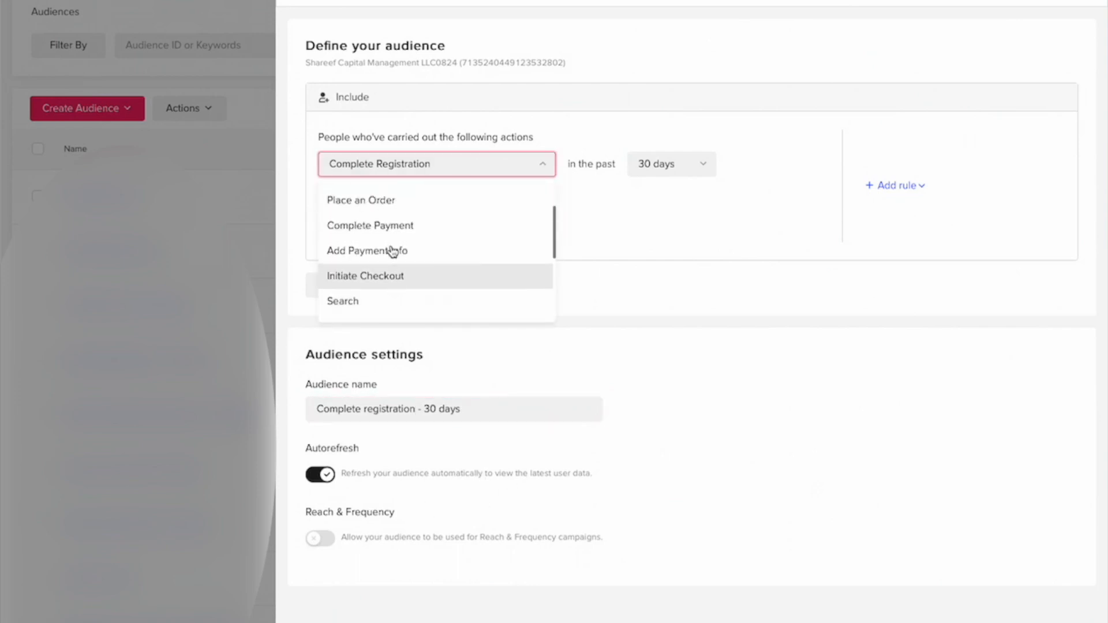
scroll(390, 242, up, 3)
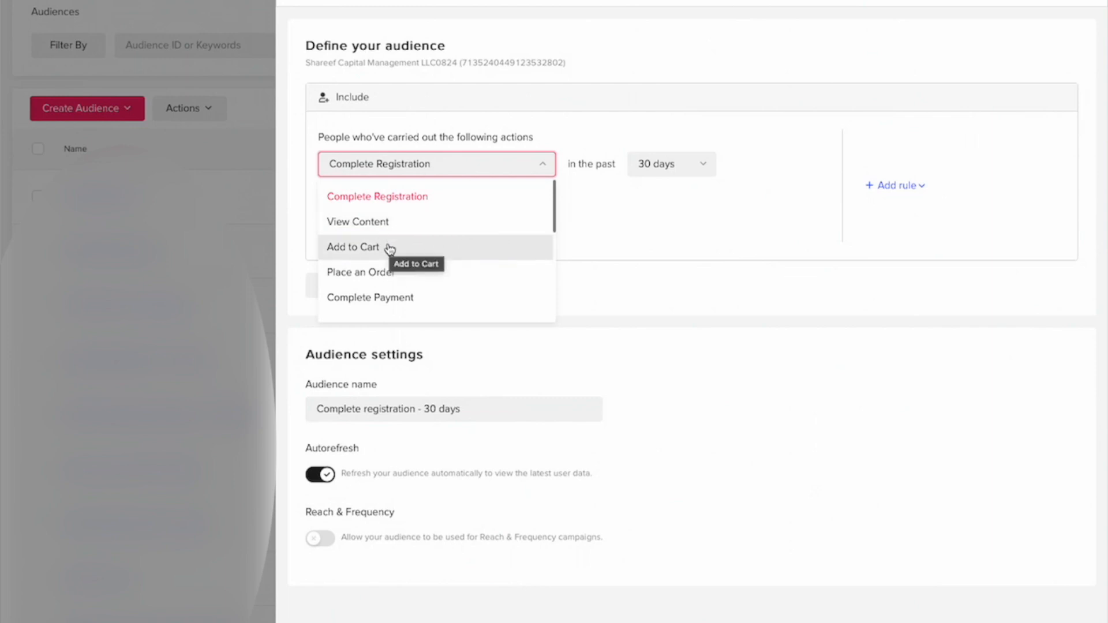
scroll(401, 243, down, 3)
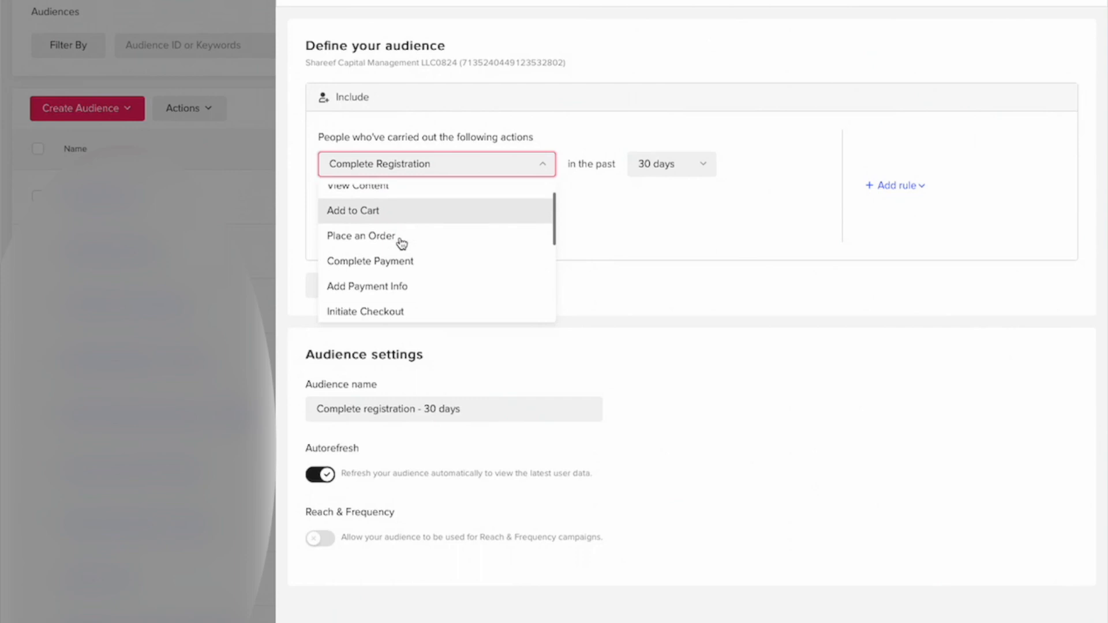
scroll(396, 271, down, 3)
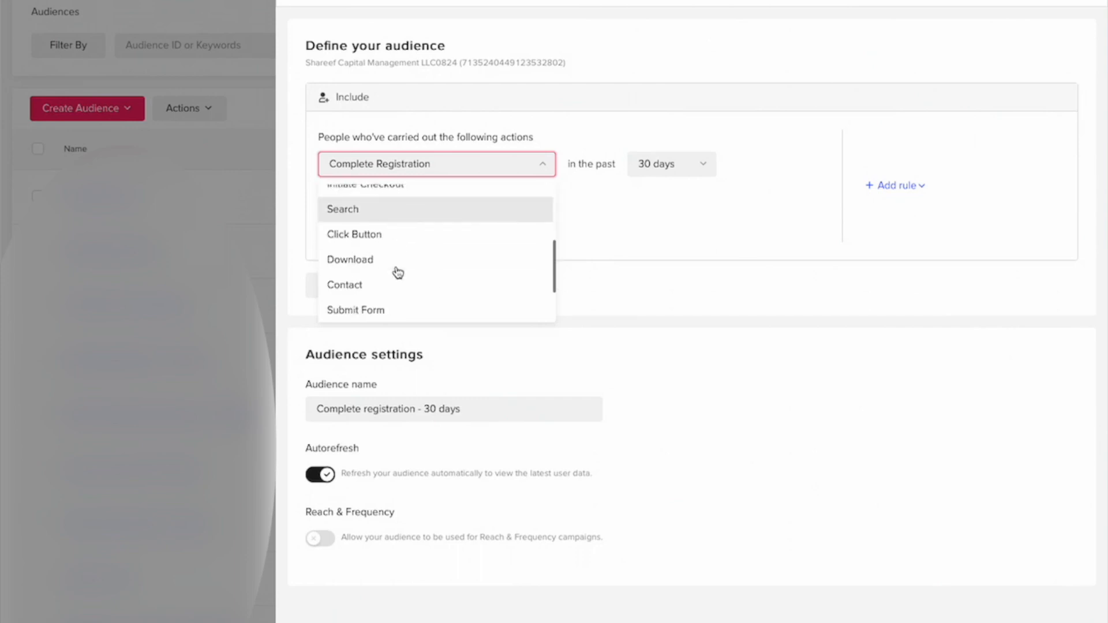
click(621, 225)
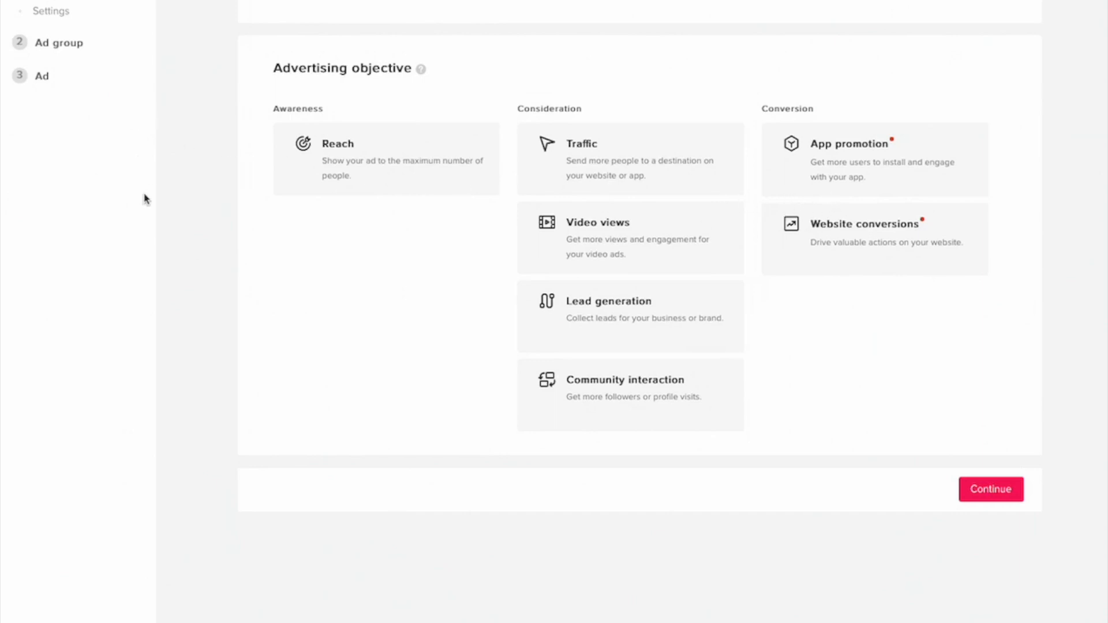
- Choose Website conversions as the advertising objective and name the campaign "L2| Example | Conversions"
click(791, 240)
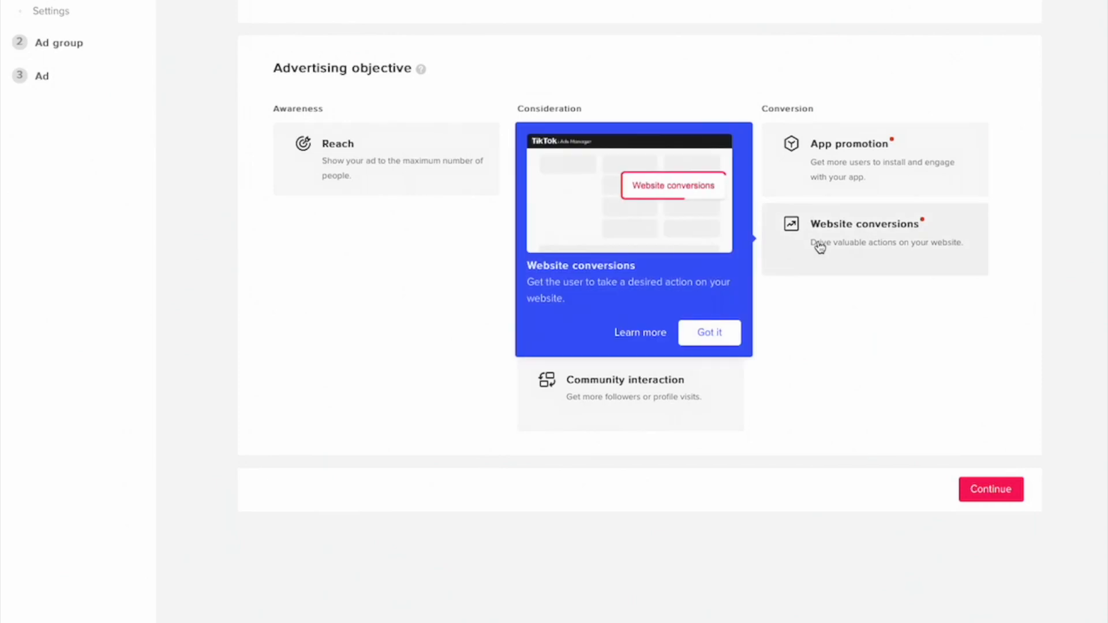
scroll(869, 290, down, 4)
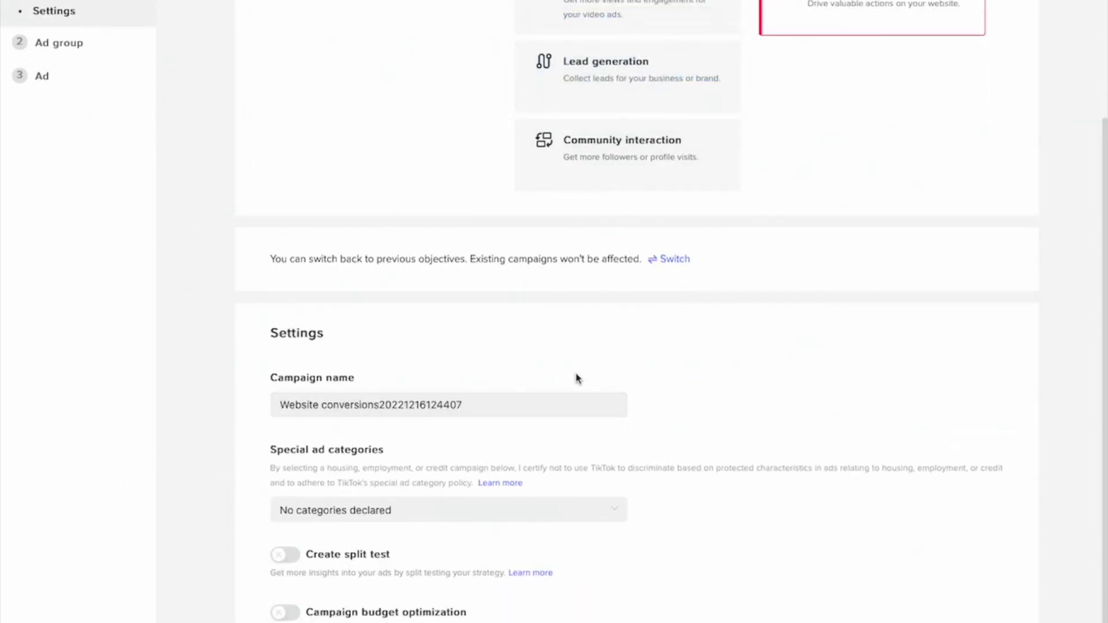
drag(489, 403, 282, 405)
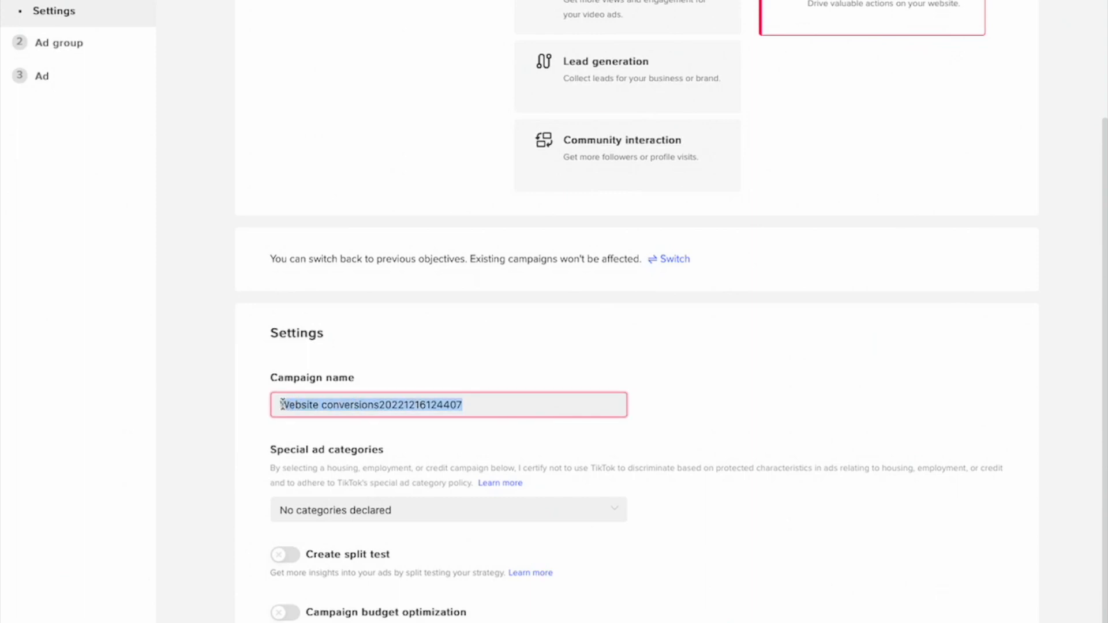
key(BackSpace)
text(L2| Example | Conversions)
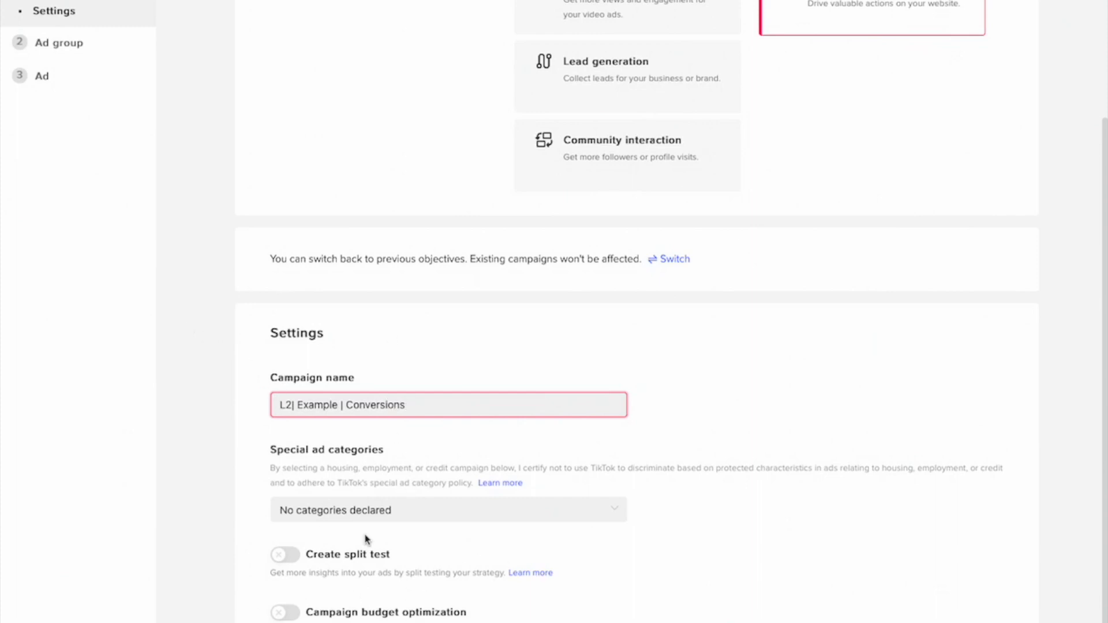
key(Return)
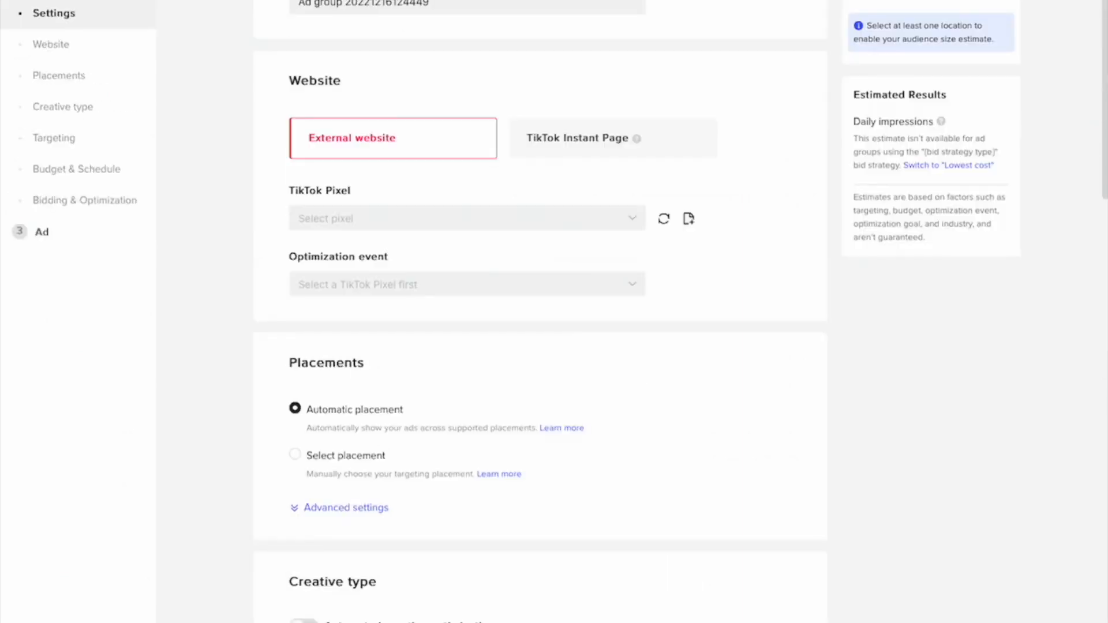
- Name the ad group "Warm audience" and optimize it for Complete Registration through the Webinar Registration 3 pixel
drag(462, 5, 297, 3)
key(BackSpace)
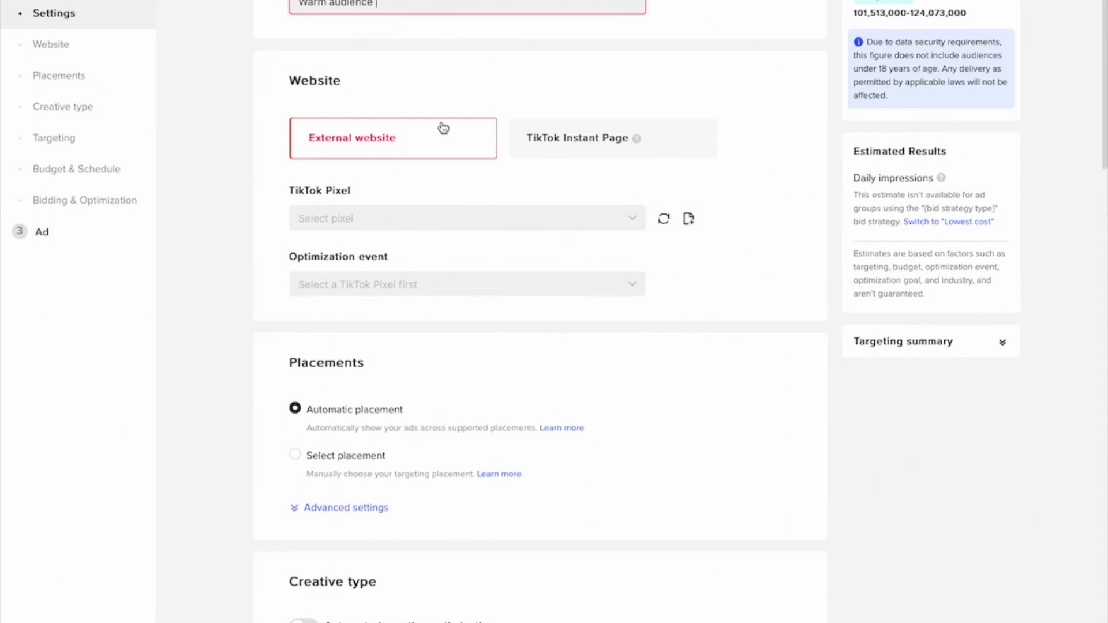
click(406, 218)
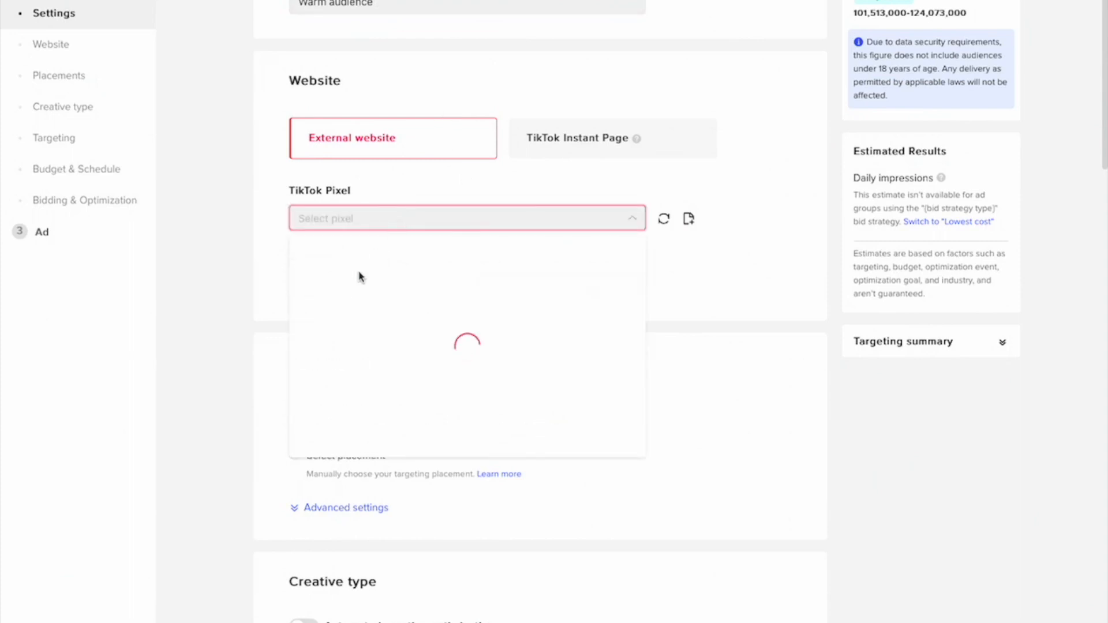
click(353, 263)
click(382, 280)
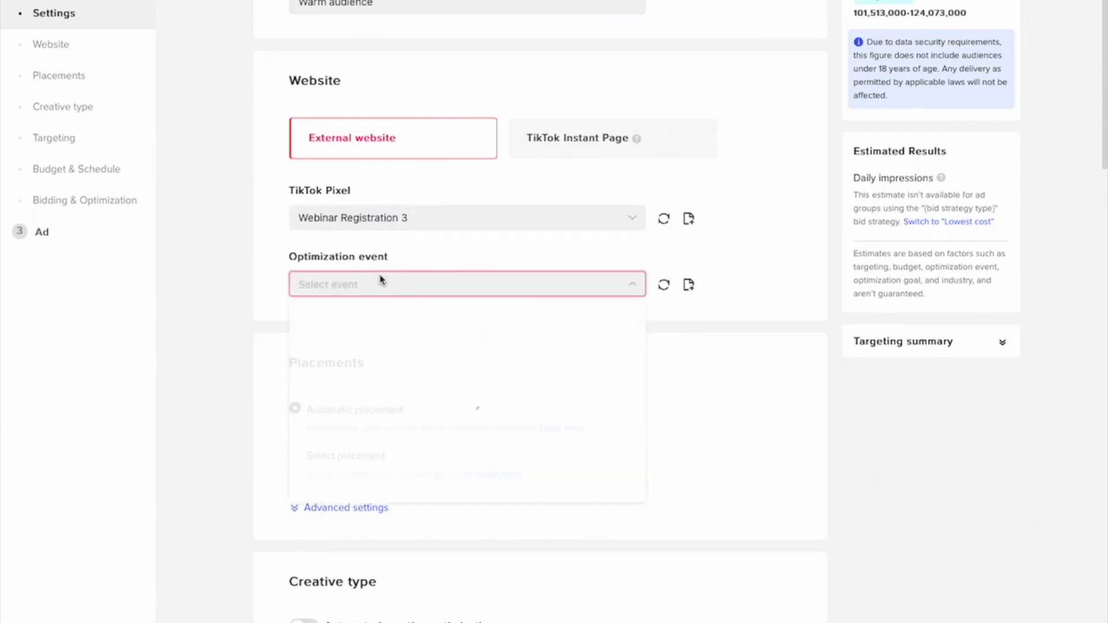
click(358, 319)
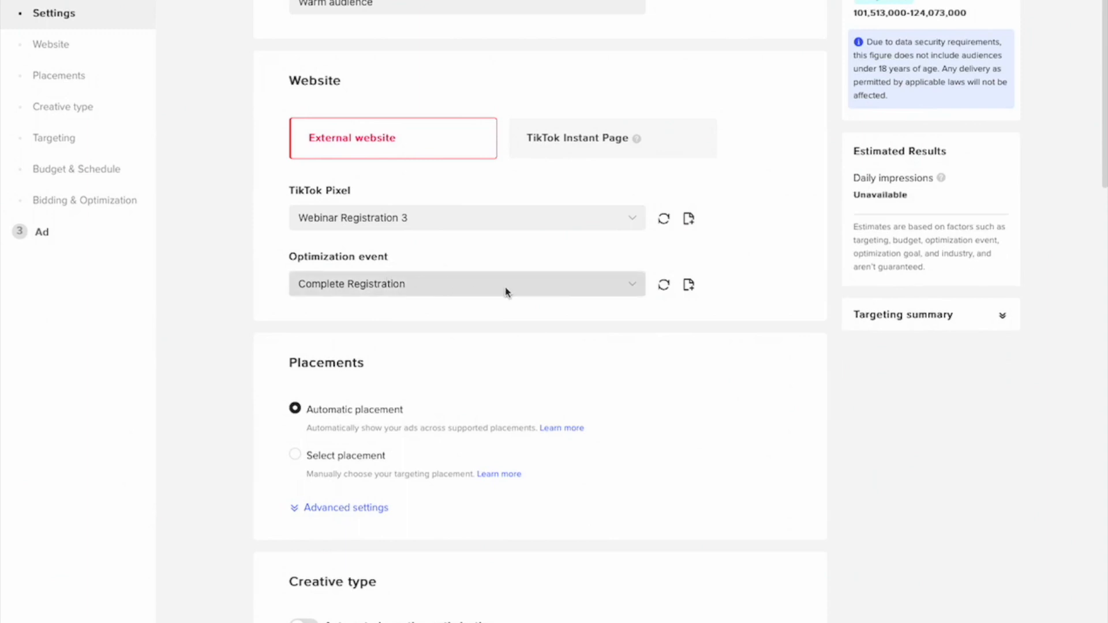
- Review the ad group's placement, creative type and demographic targeting settings down to the audience section
scroll(507, 293, down, 1)
scroll(506, 293, down, 1)
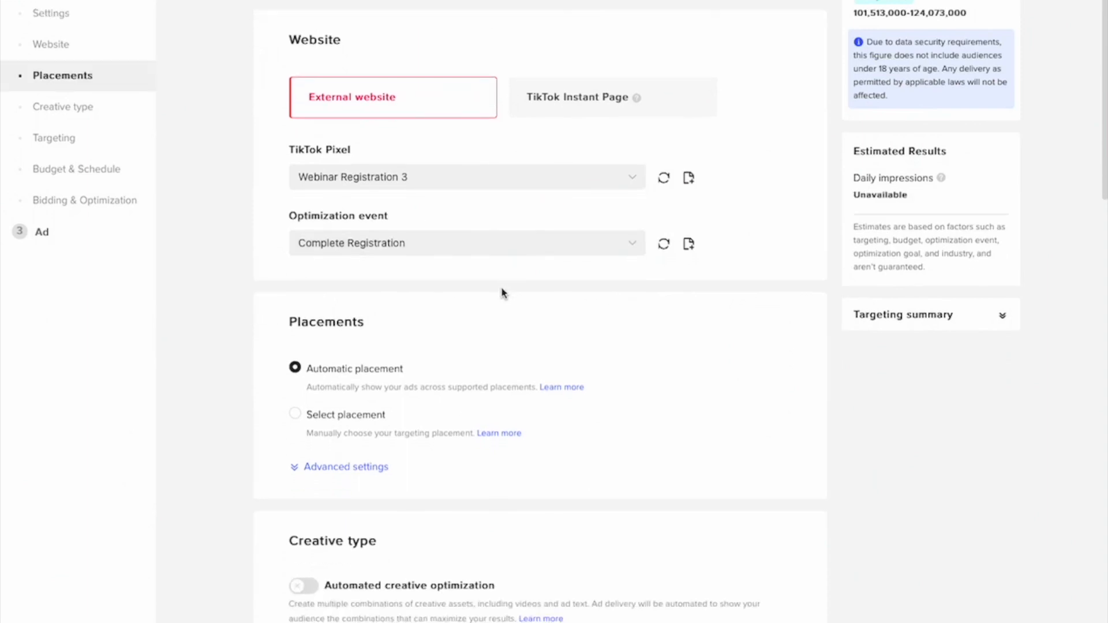
scroll(483, 302, down, 5)
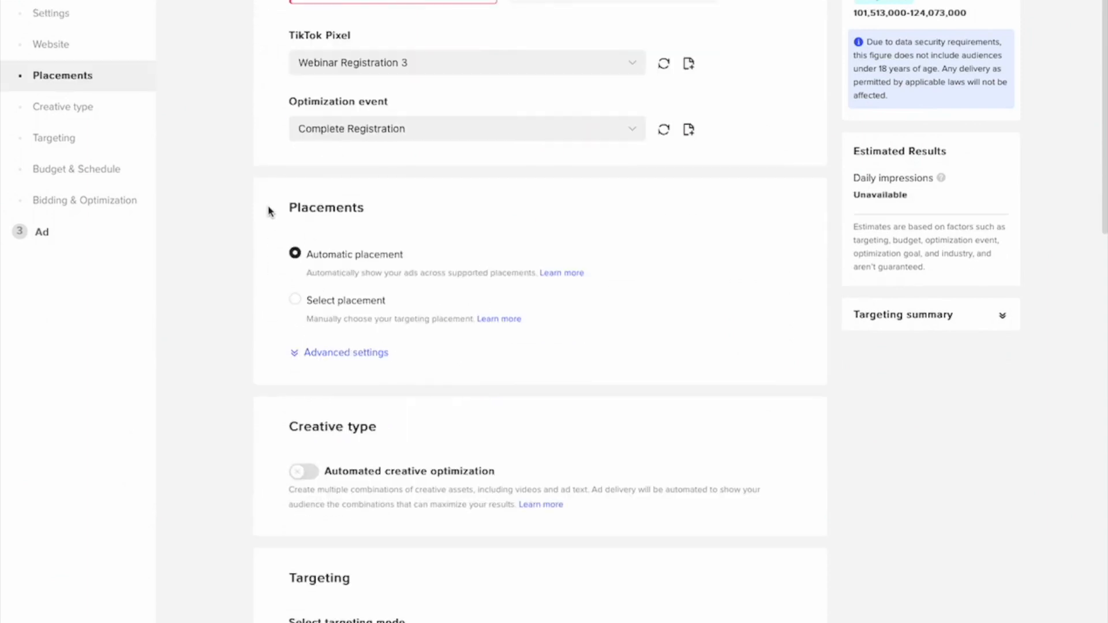
scroll(433, 235, down, 8)
scroll(434, 235, down, 4)
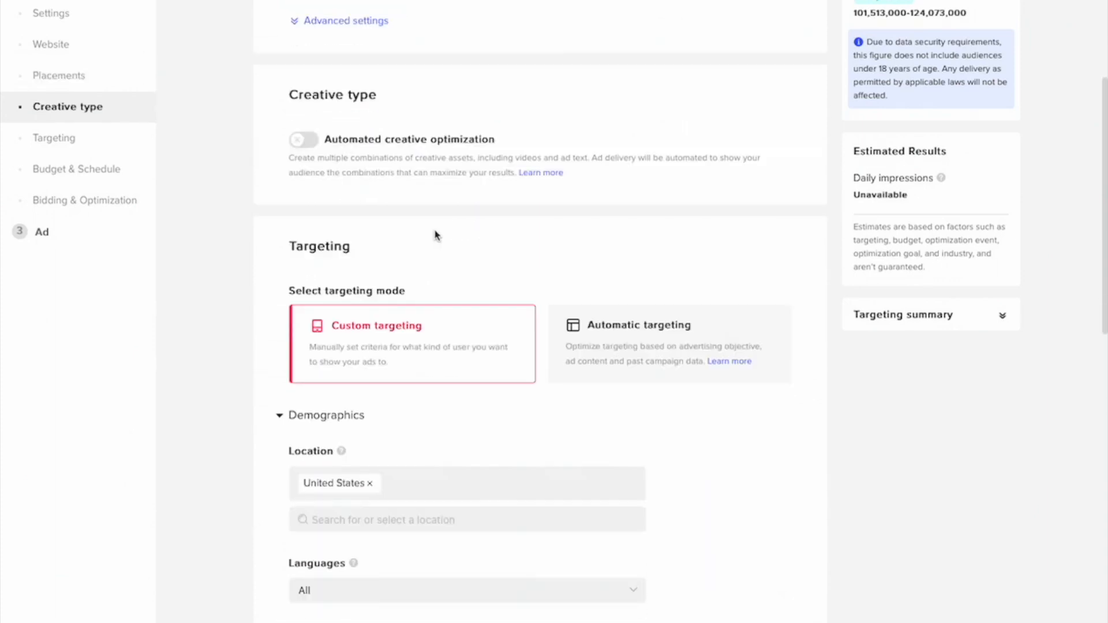
scroll(300, 246, down, 1)
scroll(319, 261, down, 1)
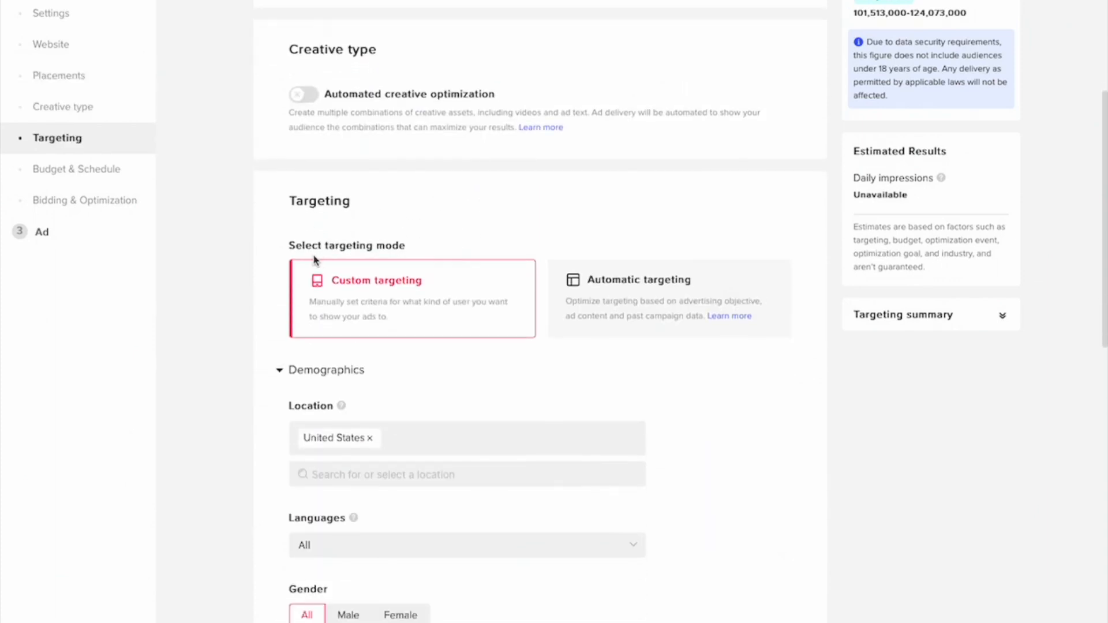
scroll(371, 338, down, 5)
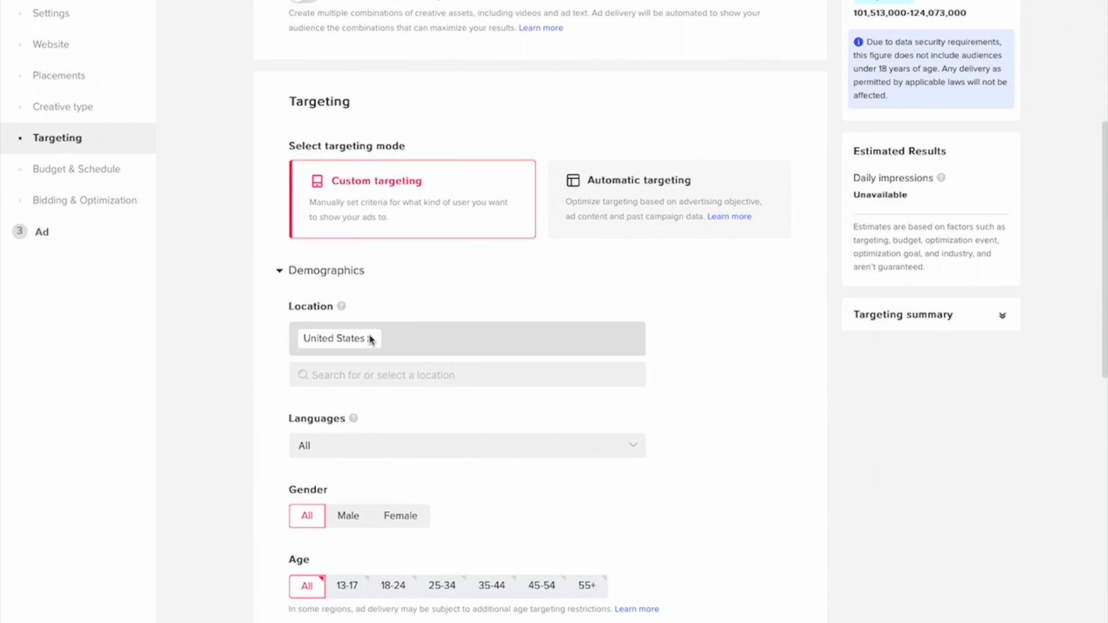
scroll(373, 340, down, 4)
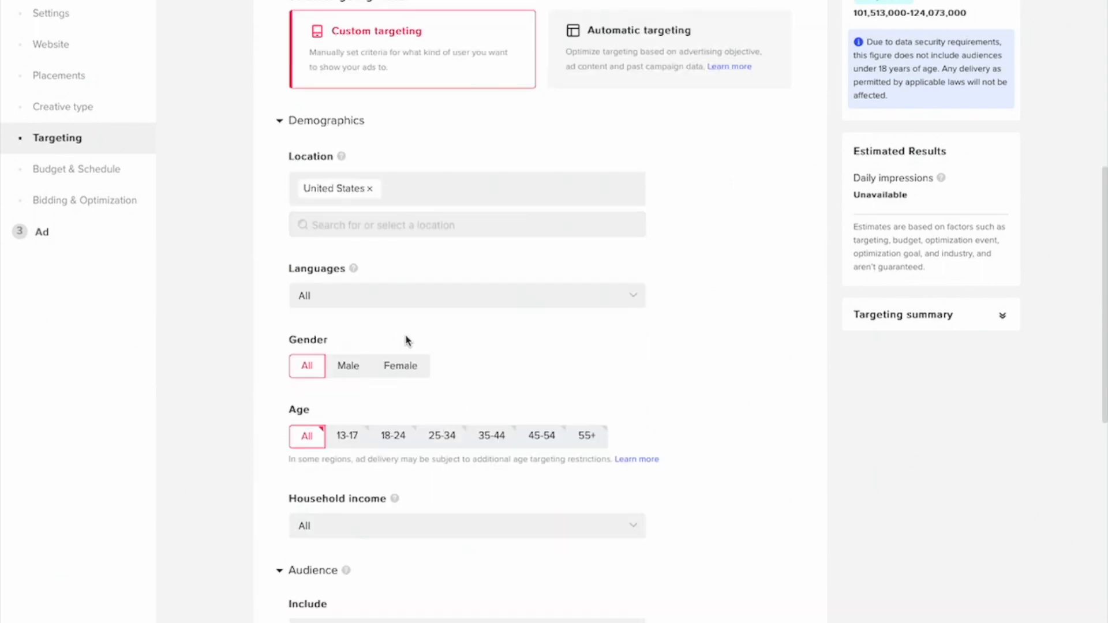
scroll(410, 339, down, 1)
scroll(419, 336, down, 1)
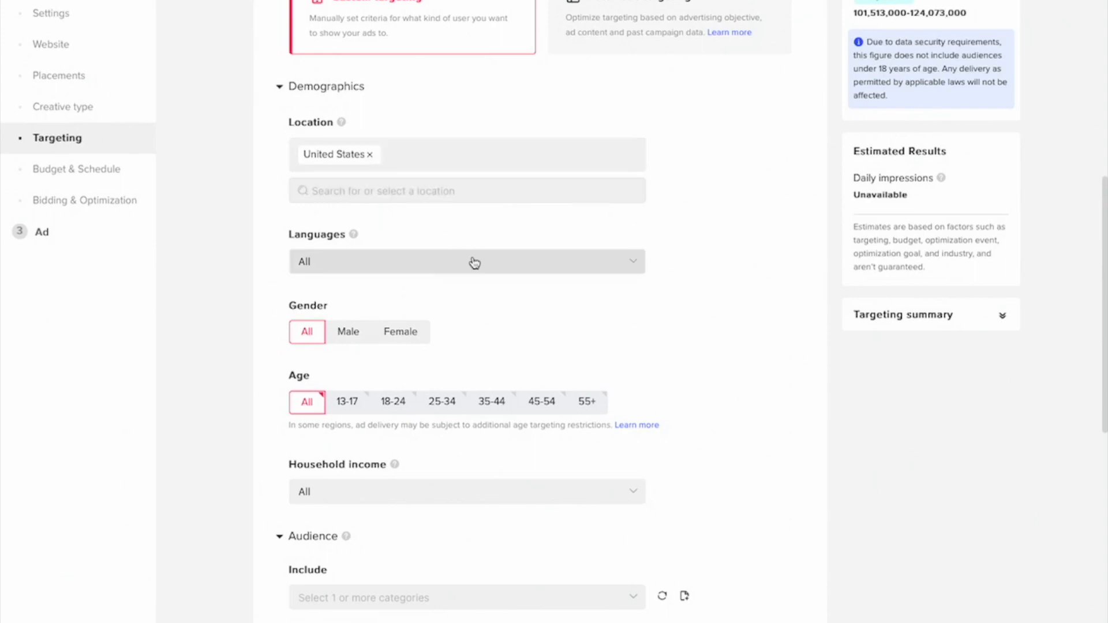
scroll(579, 275, down, 3)
scroll(579, 275, down, 3)
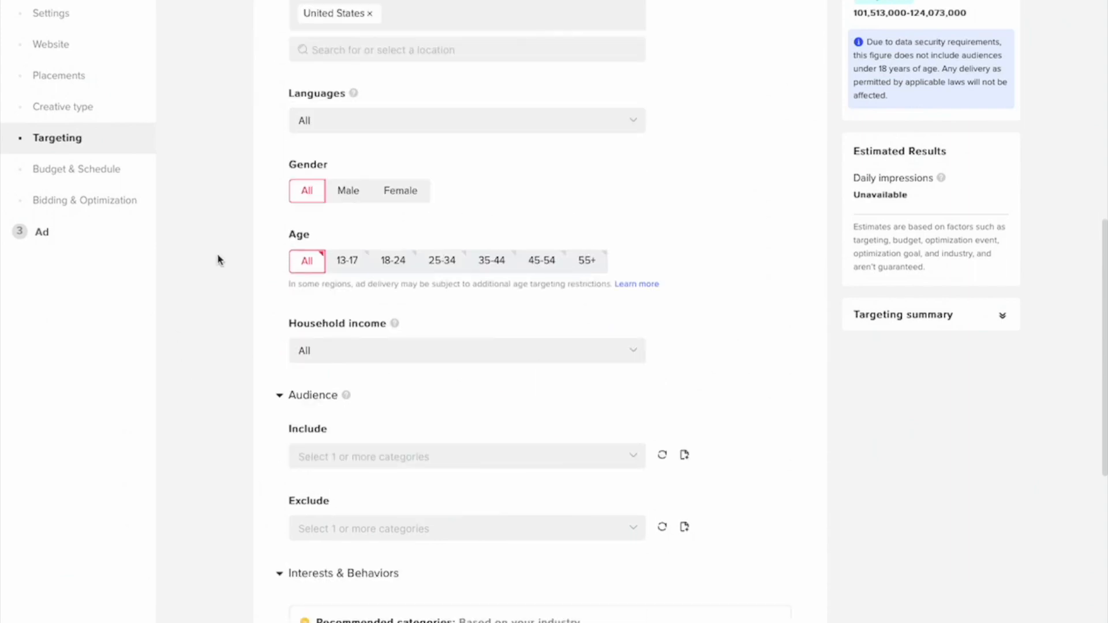
scroll(502, 412, down, 2)
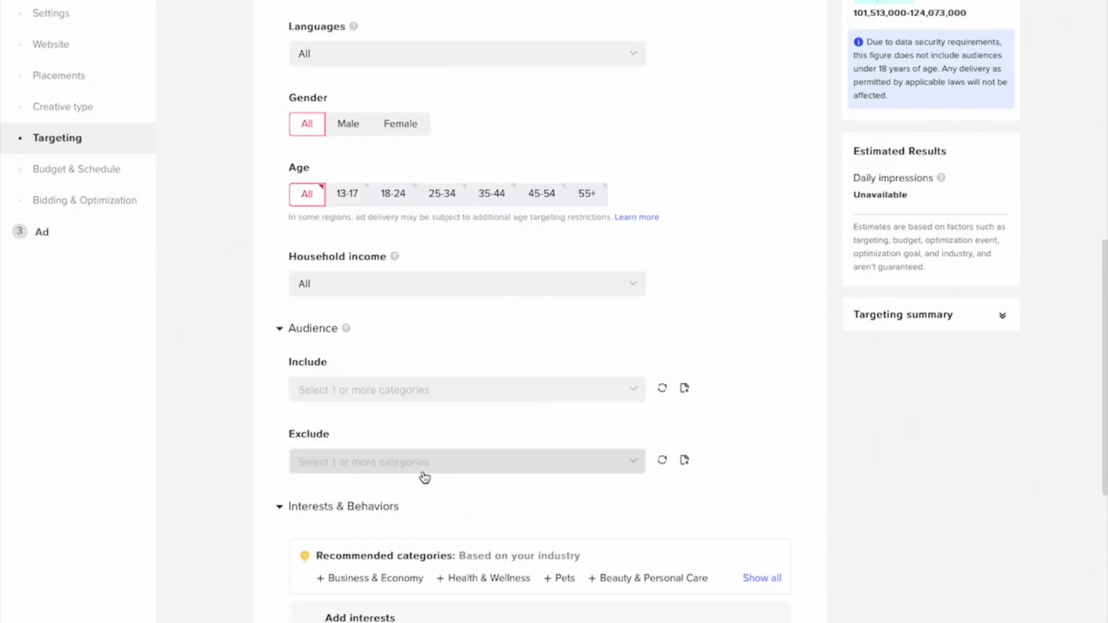
- Include the Video Ad Clicks and 100% Video Viewers audiences in the ad group's targeting
click(376, 397)
click(374, 350)
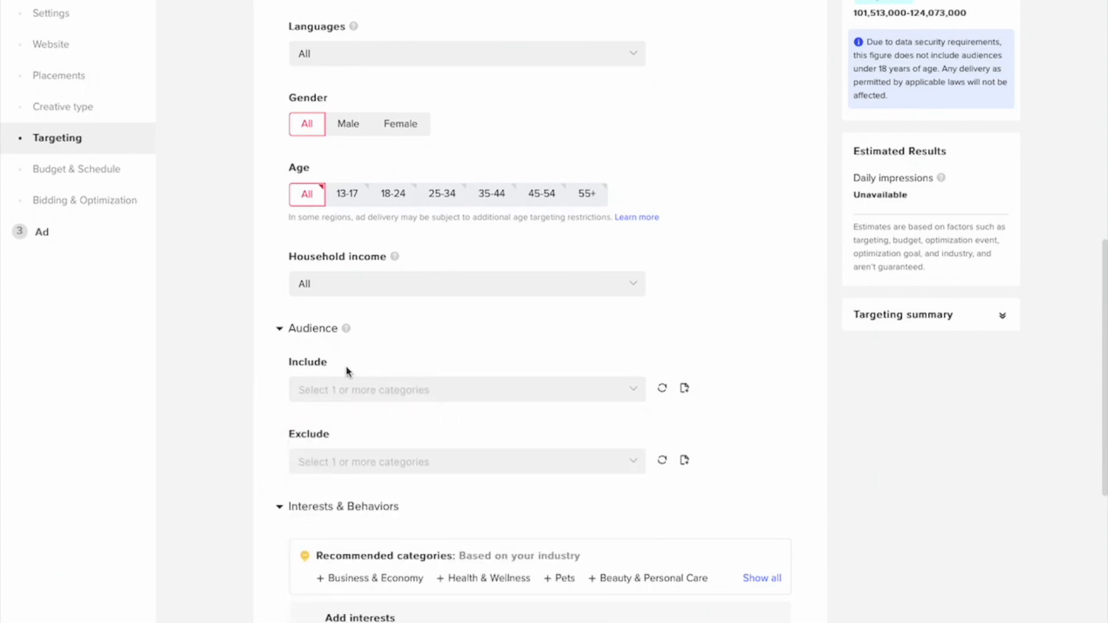
click(385, 394)
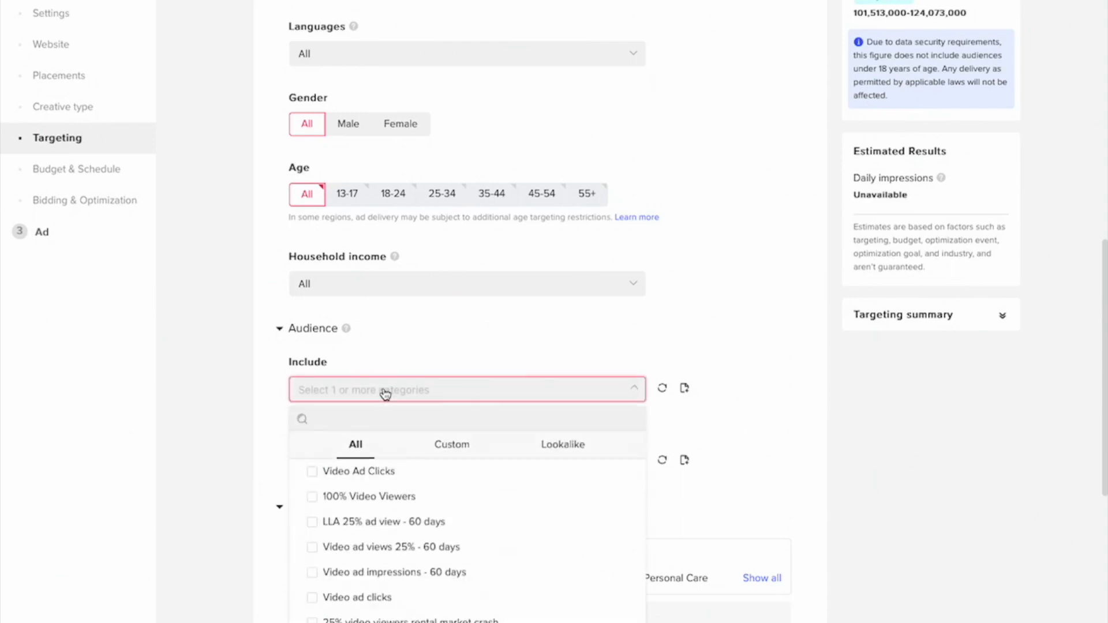
click(313, 472)
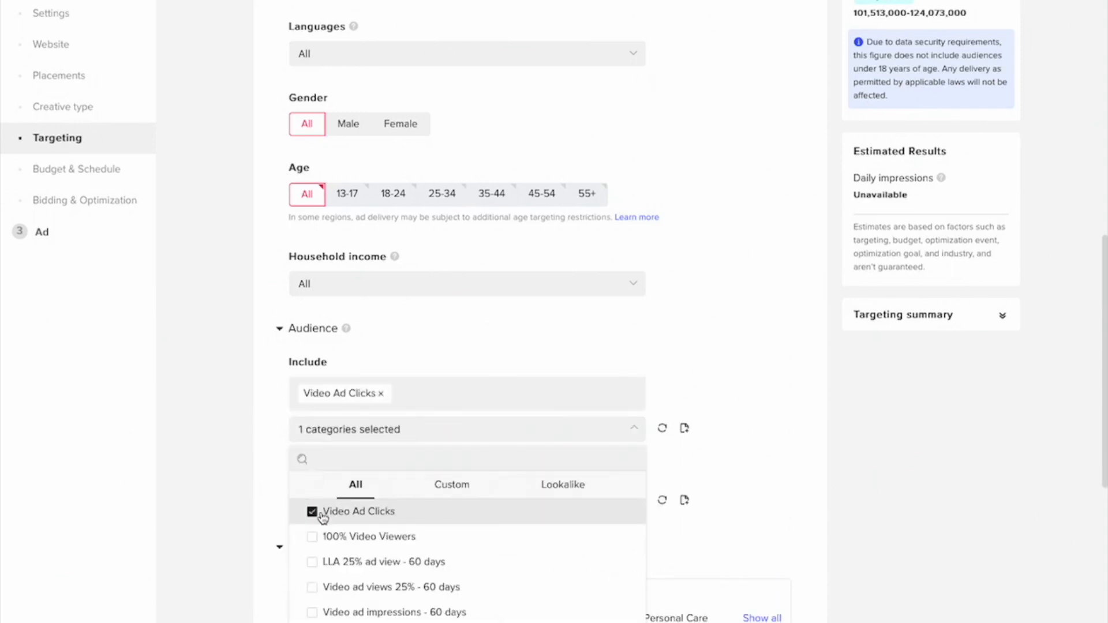
click(312, 537)
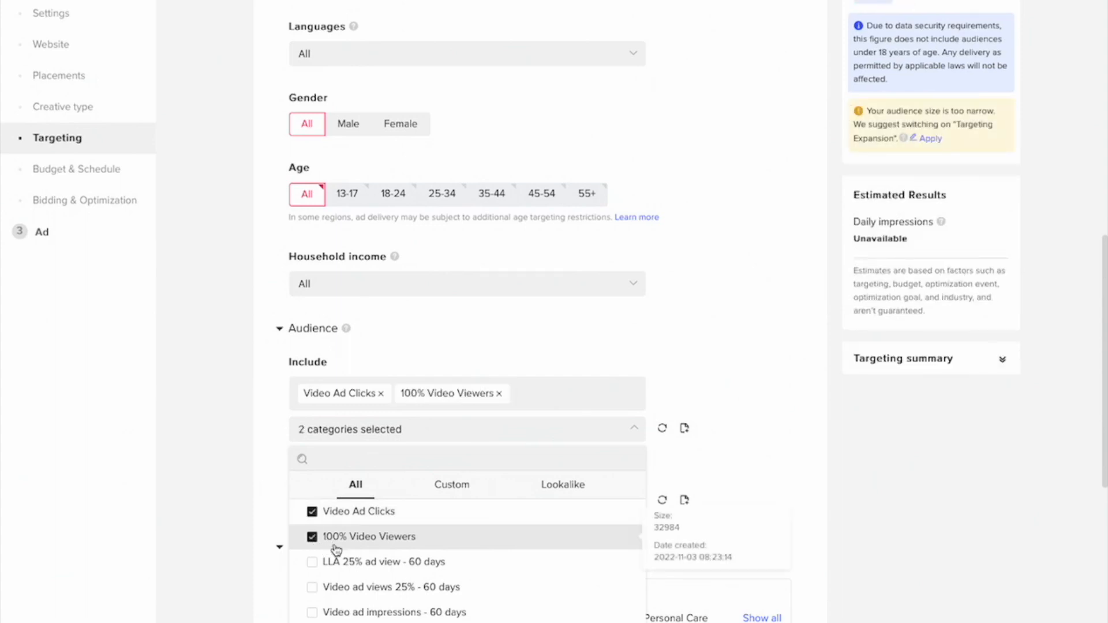
scroll(375, 578, down, 2)
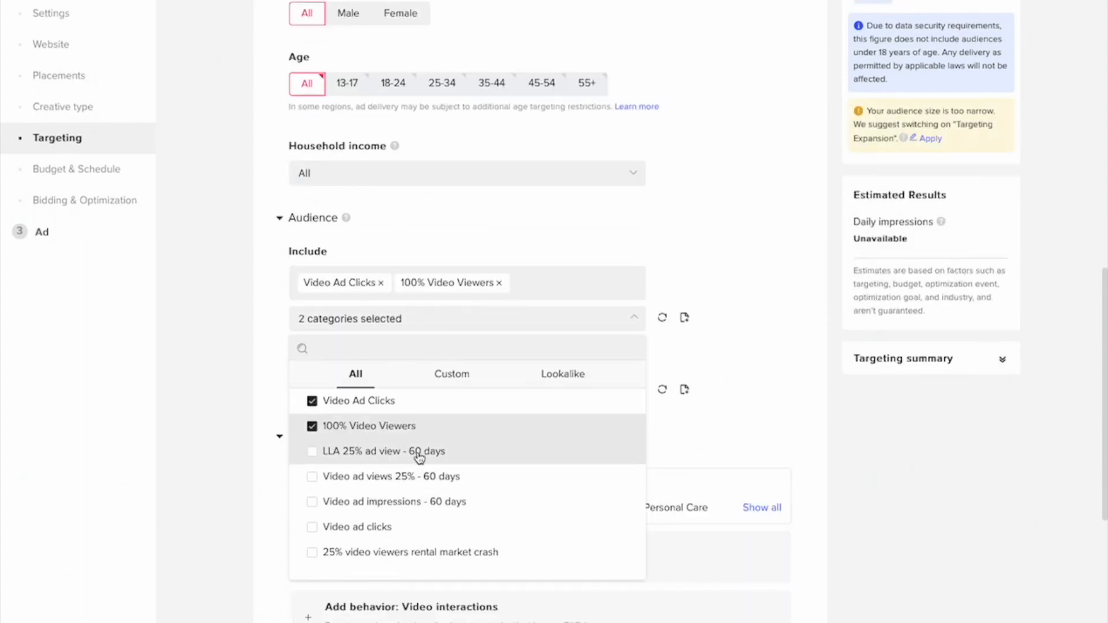
click(447, 376)
click(599, 231)
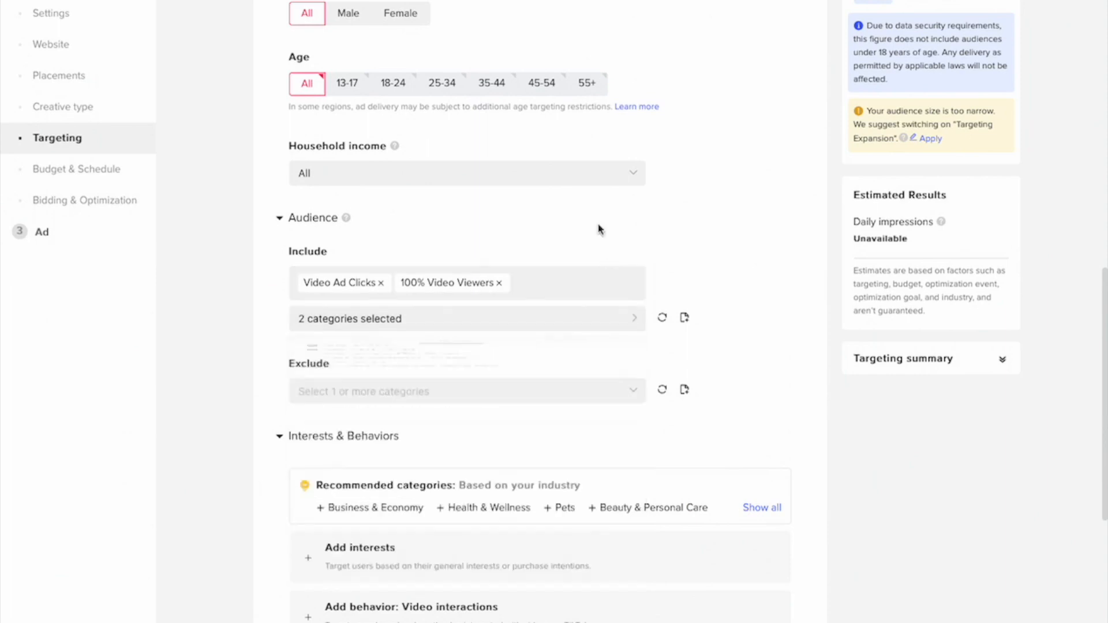
- Examine the custom audiences available for inclusion and the ad group's audience settings, leaving the selection as it is
click(450, 326)
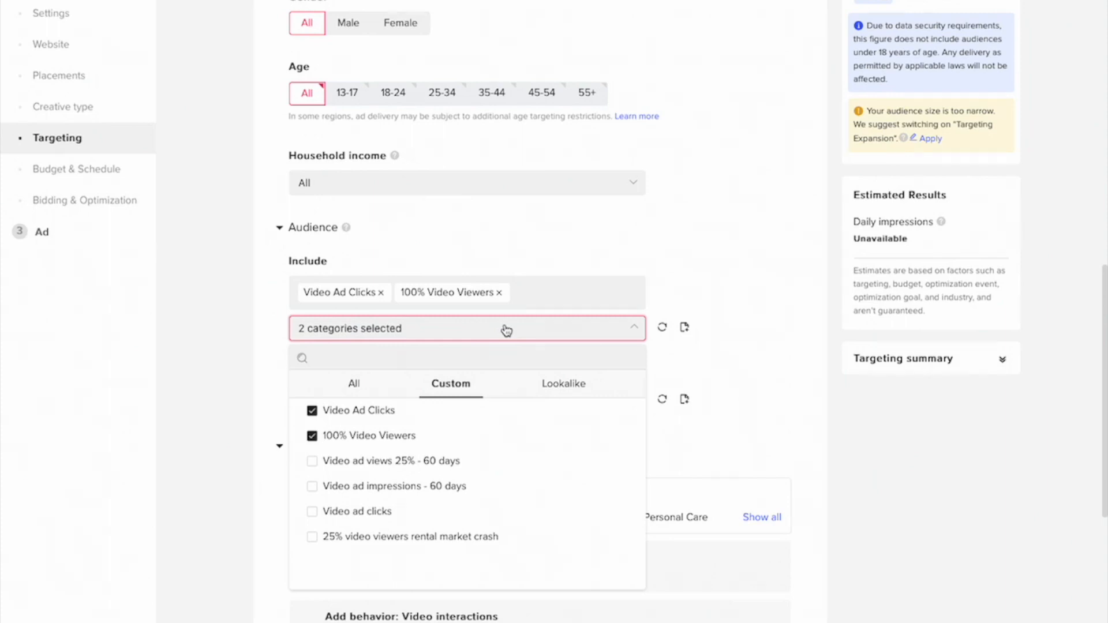
click(509, 251)
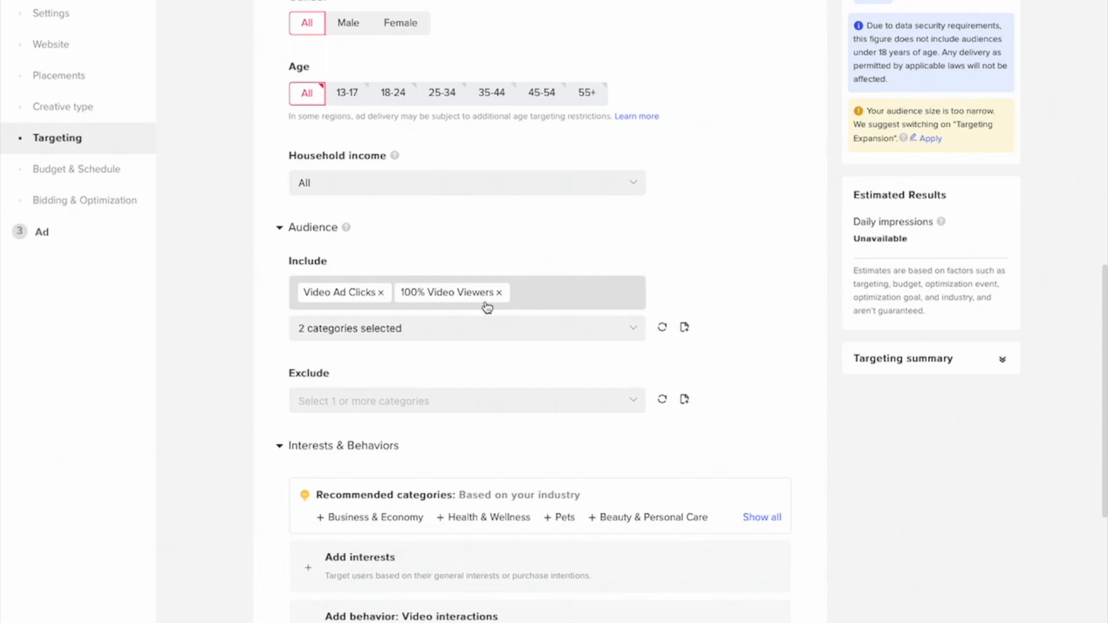
click(528, 326)
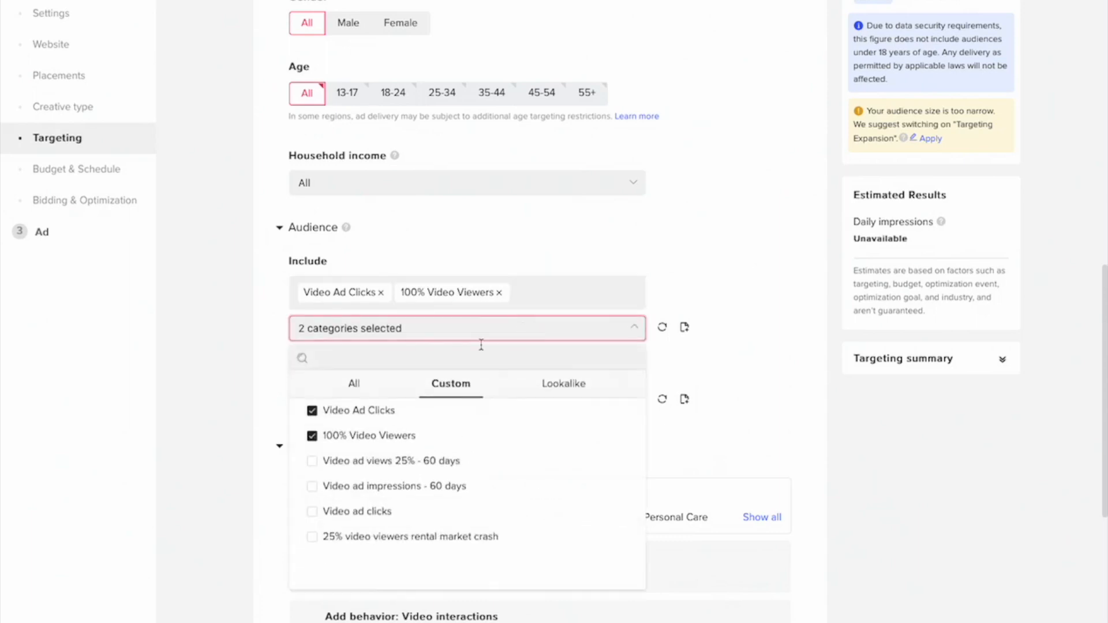
click(582, 236)
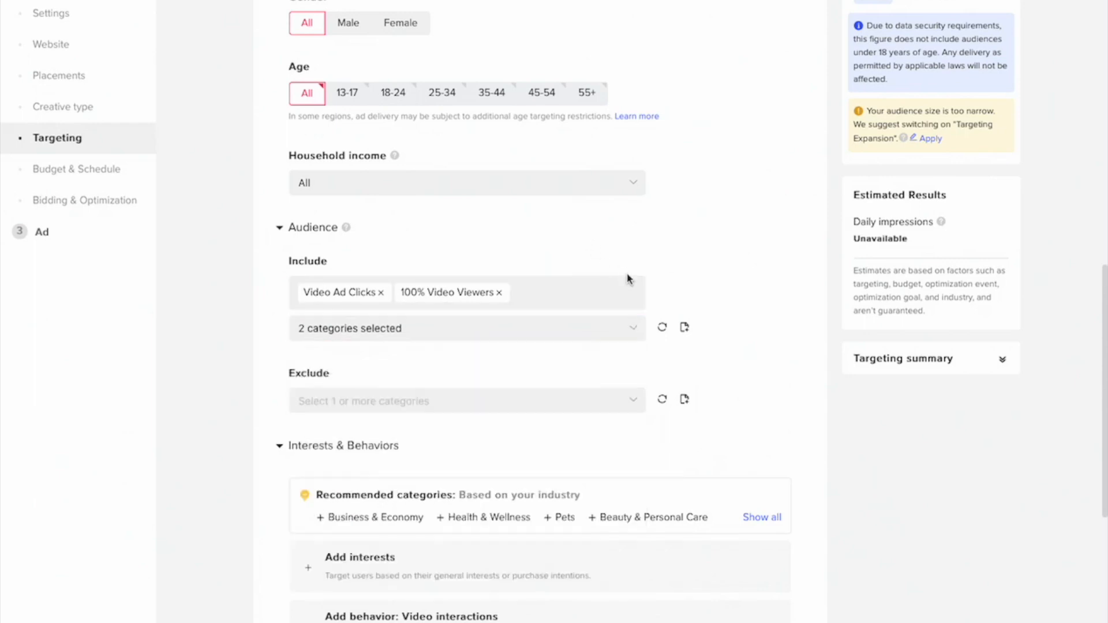
scroll(628, 279, down, 1)
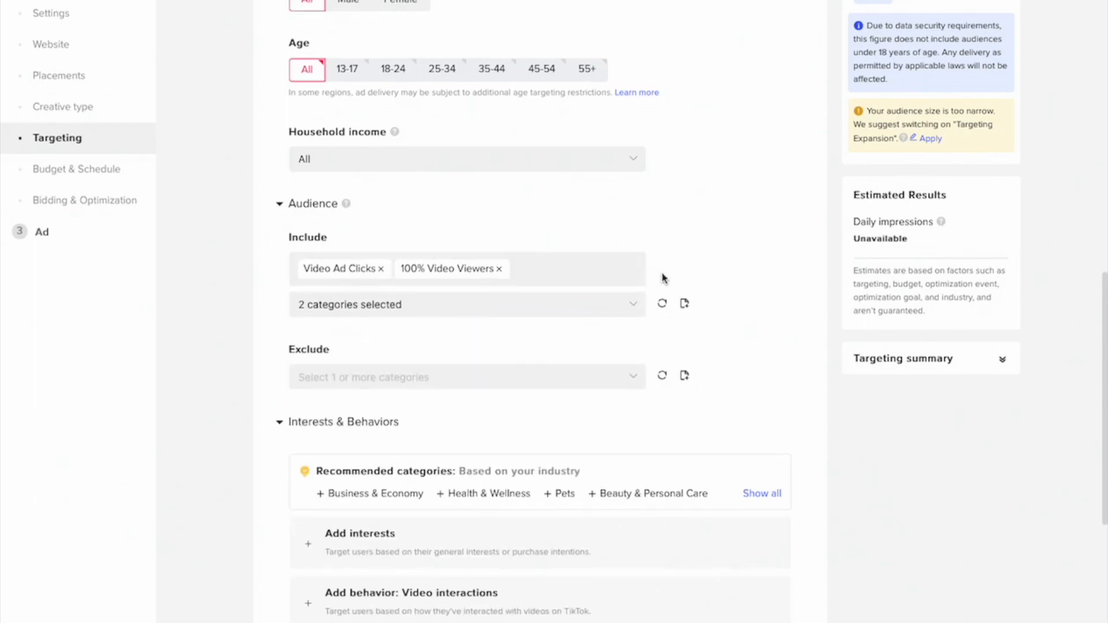
scroll(661, 277, down, 1)
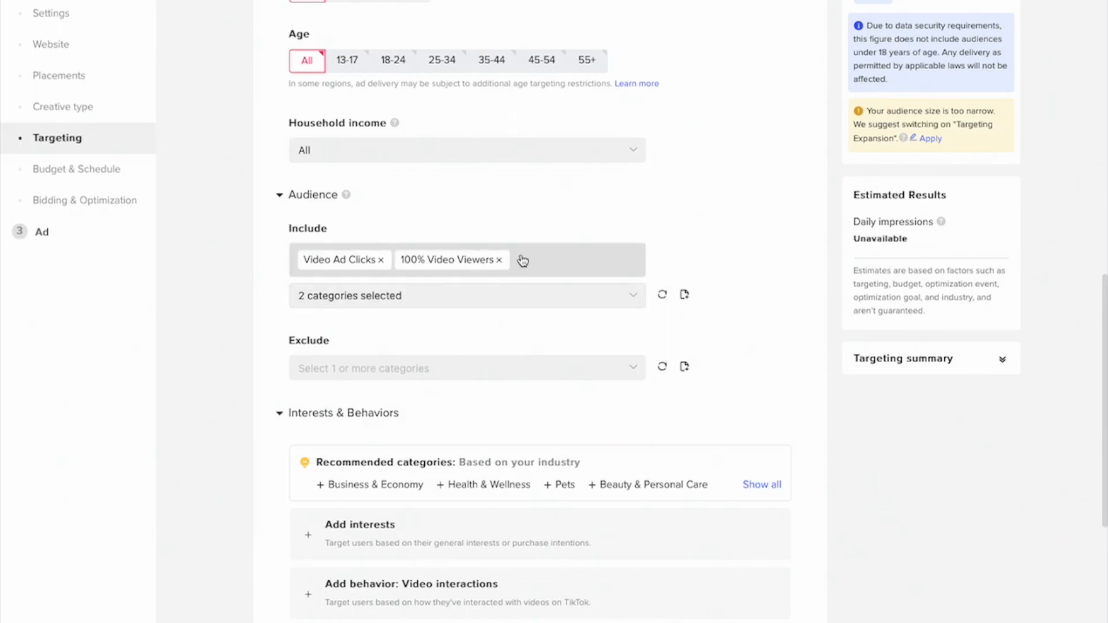
- Review the remaining ad group settings, from audience exclusions, interests and behaviors through targeting expansion to budget, schedule and dayparting
scroll(693, 291, down, 1)
scroll(702, 292, down, 3)
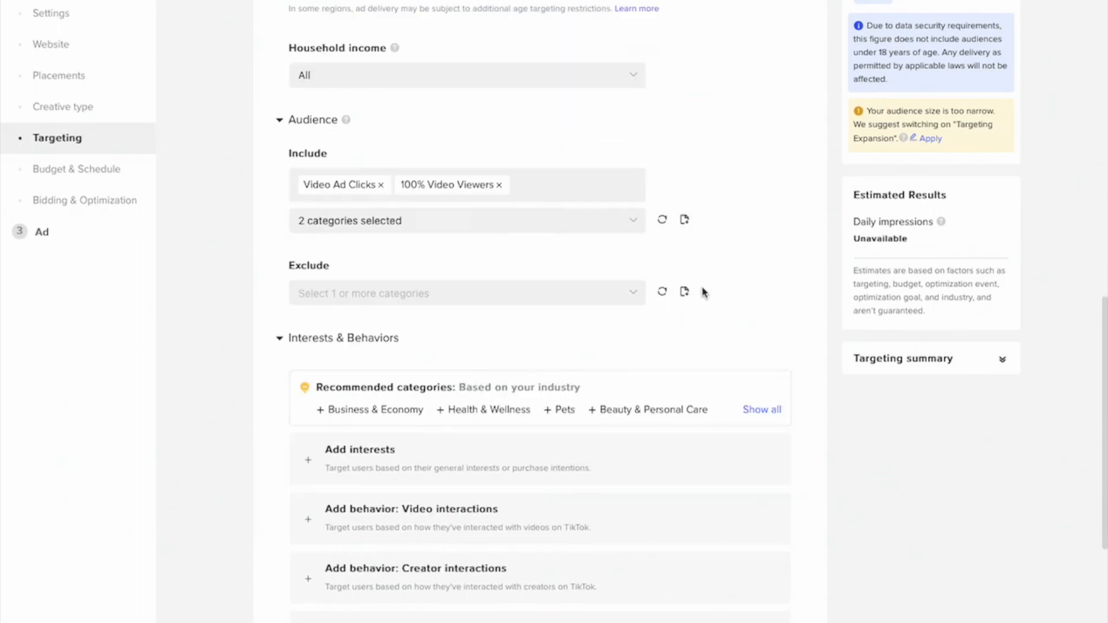
scroll(555, 391, down, 1)
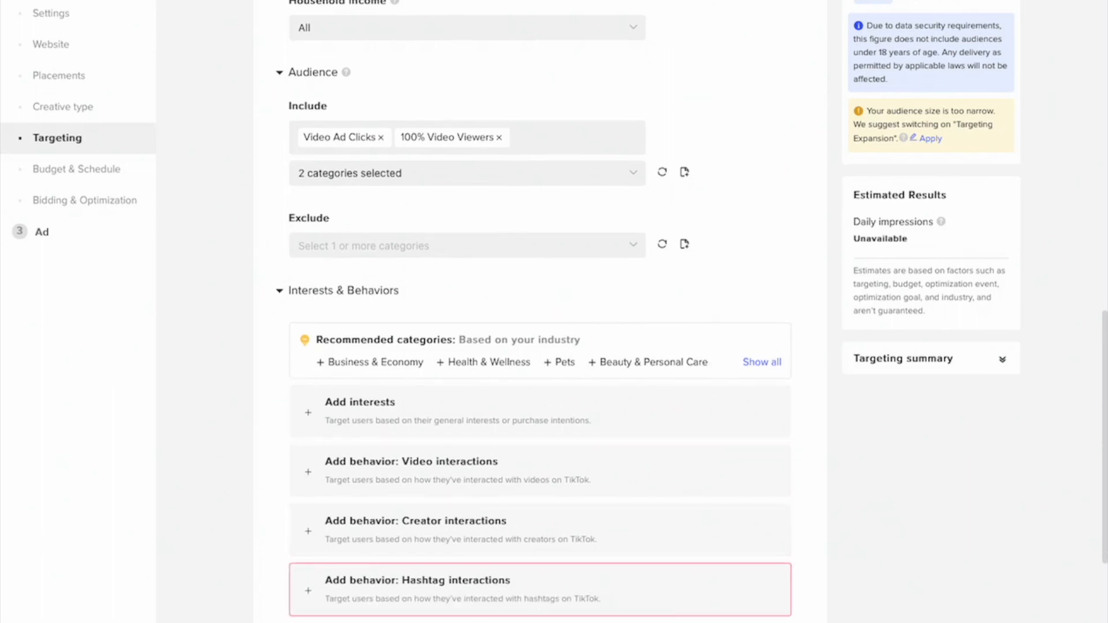
scroll(620, 486, down, 1)
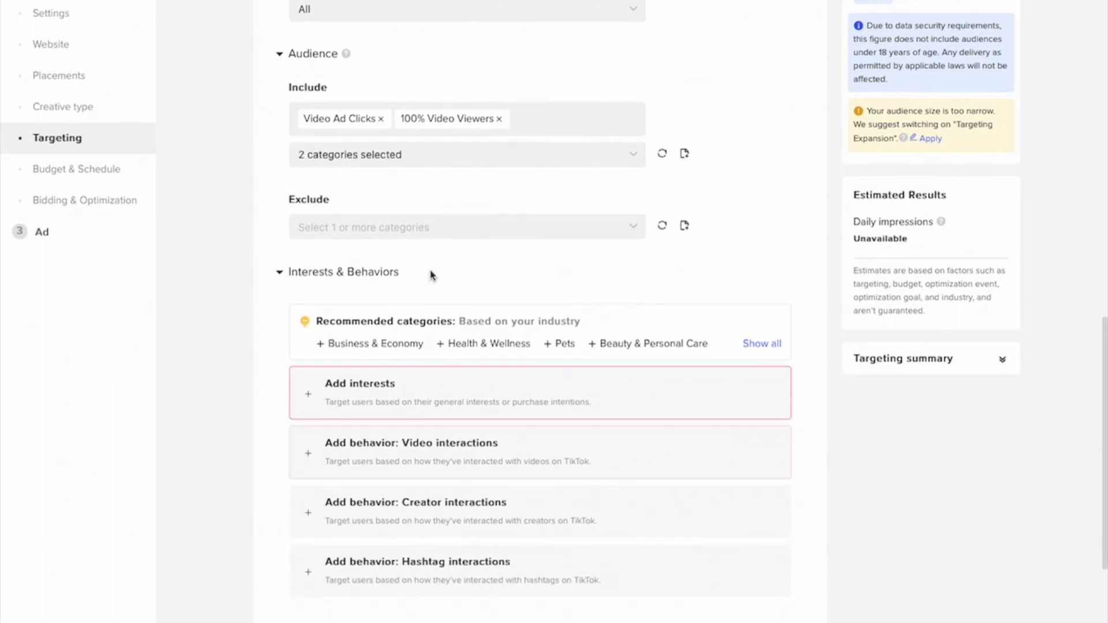
scroll(547, 357, down, 4)
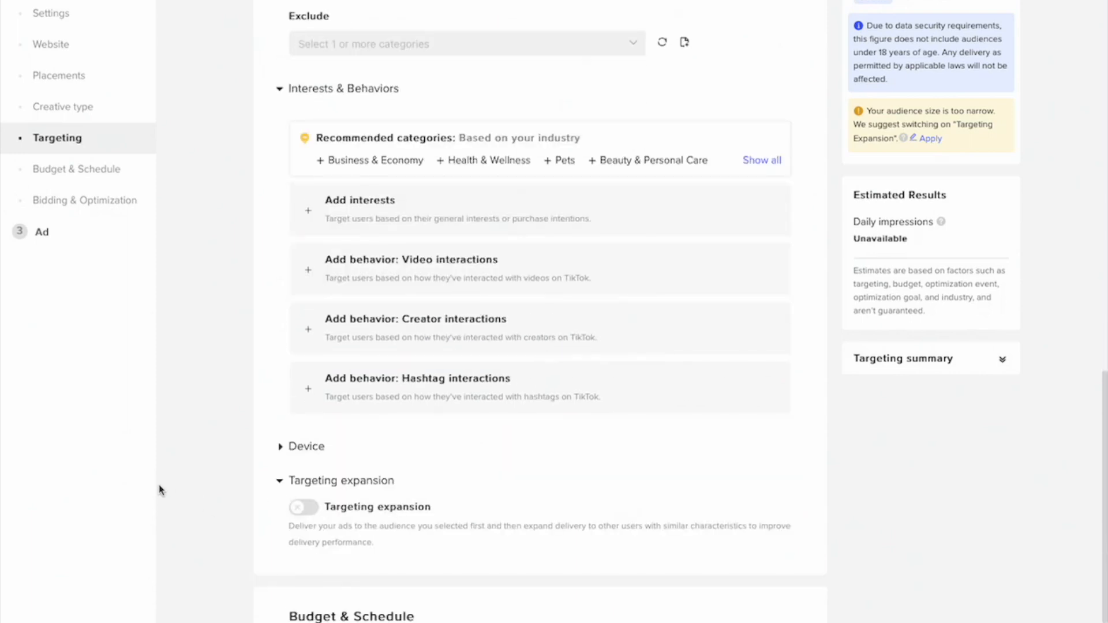
scroll(463, 408, down, 1)
scroll(445, 418, down, 4)
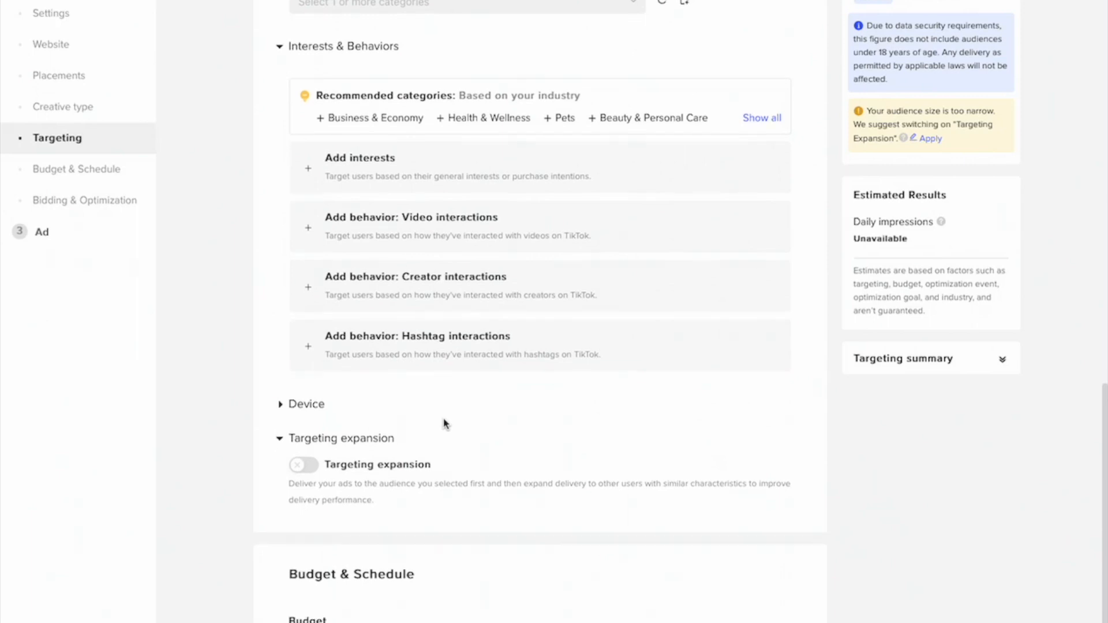
scroll(522, 508, down, 4)
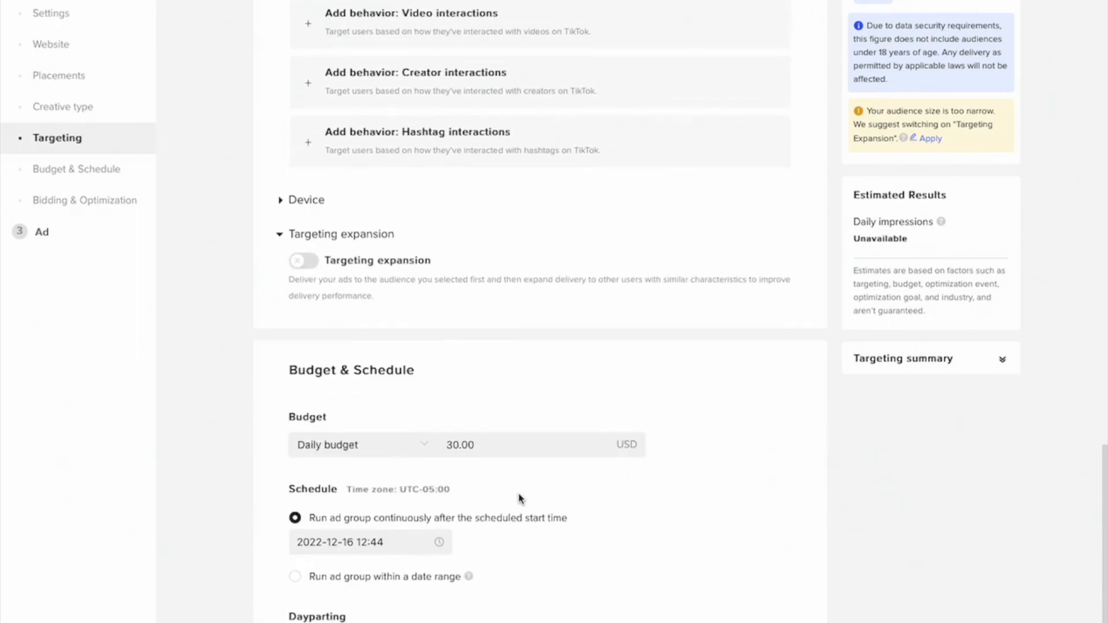
scroll(515, 497, down, 3)
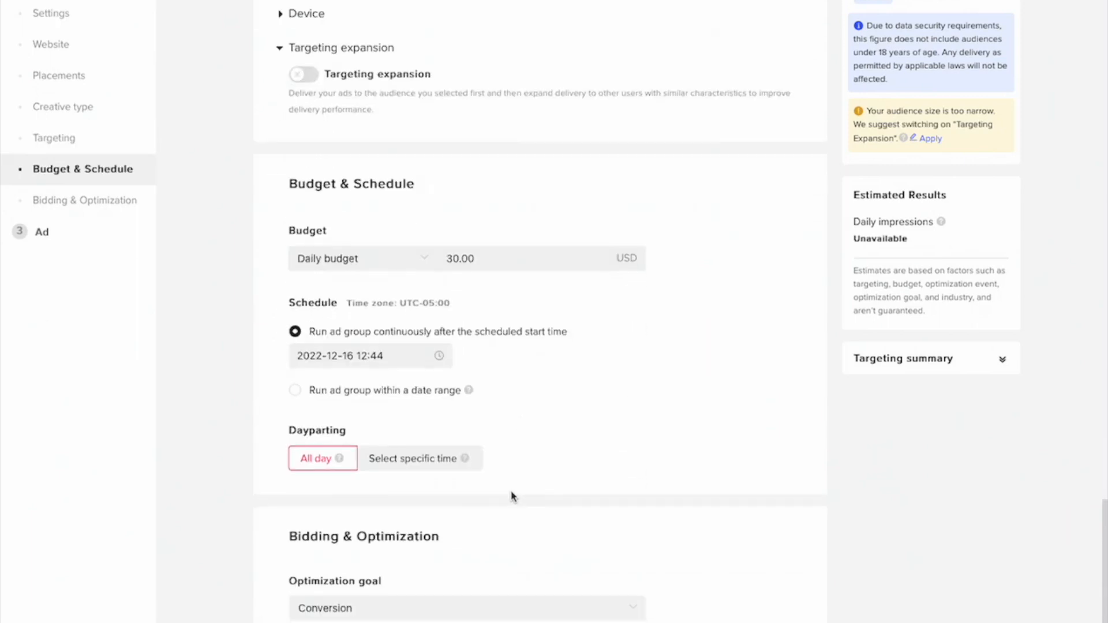
scroll(511, 495, down, 1)
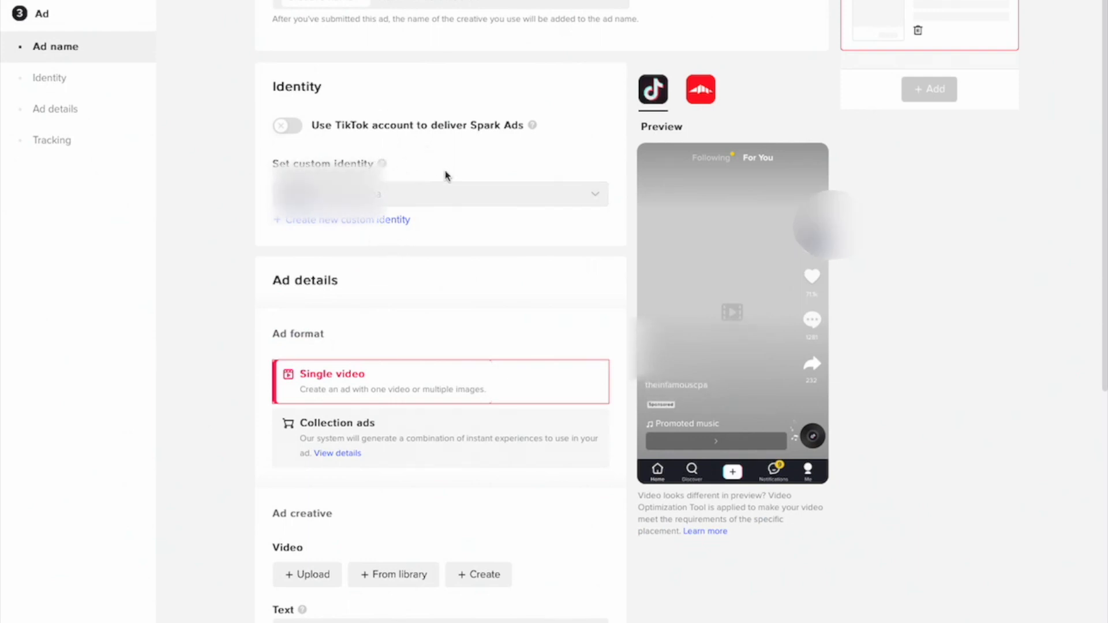
- Review the ad's setup from identity, format and creative down to the destination page and tracking settings
scroll(496, 213, down, 1)
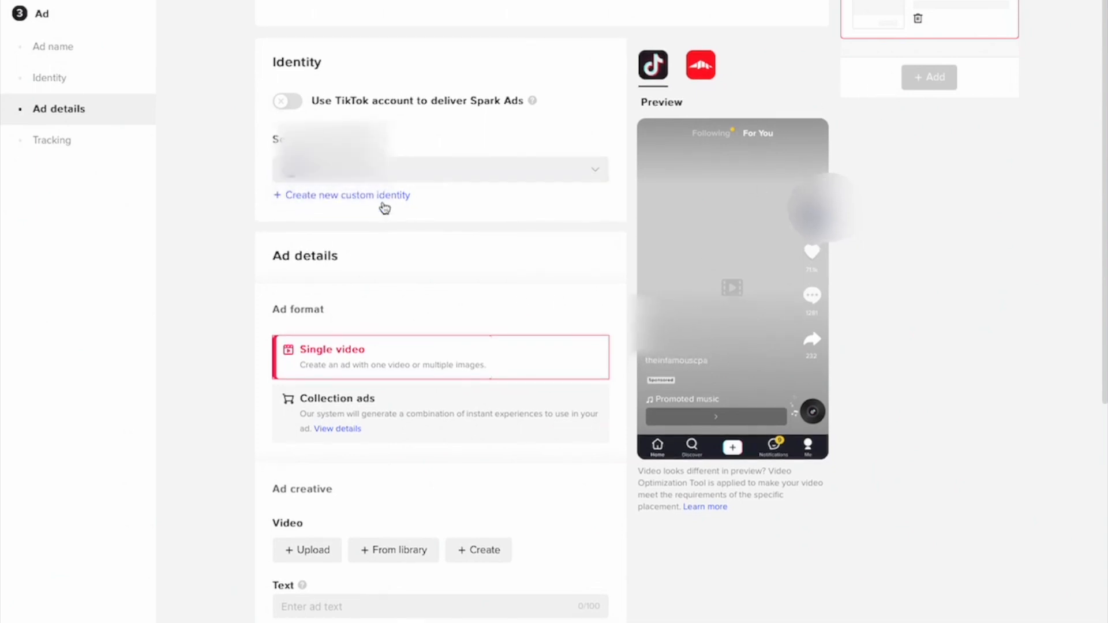
scroll(353, 183, down, 2)
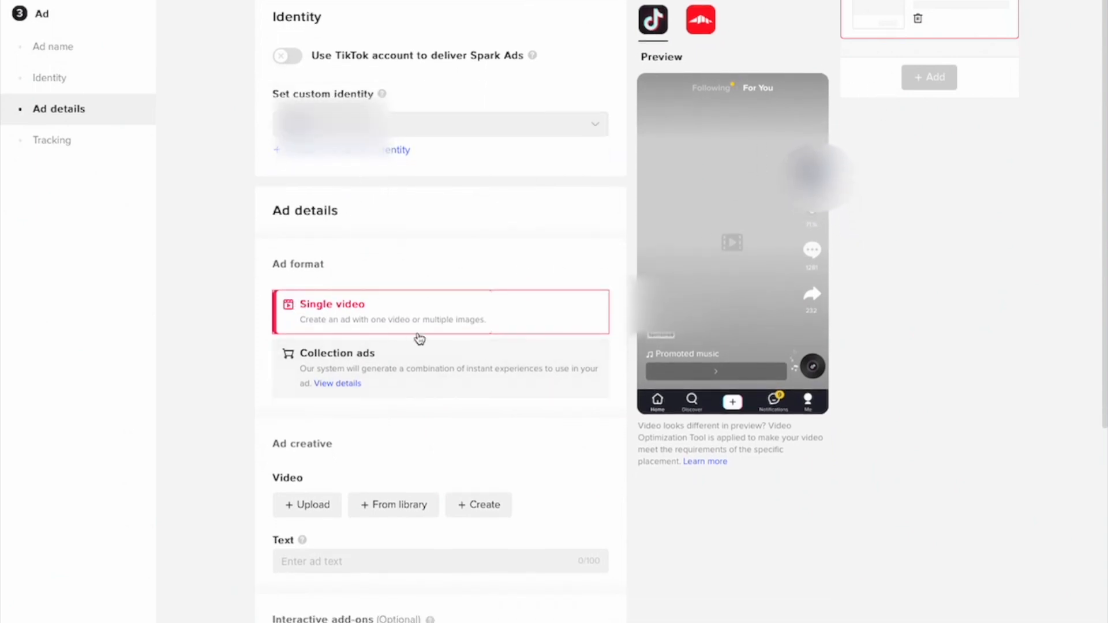
scroll(358, 304, down, 2)
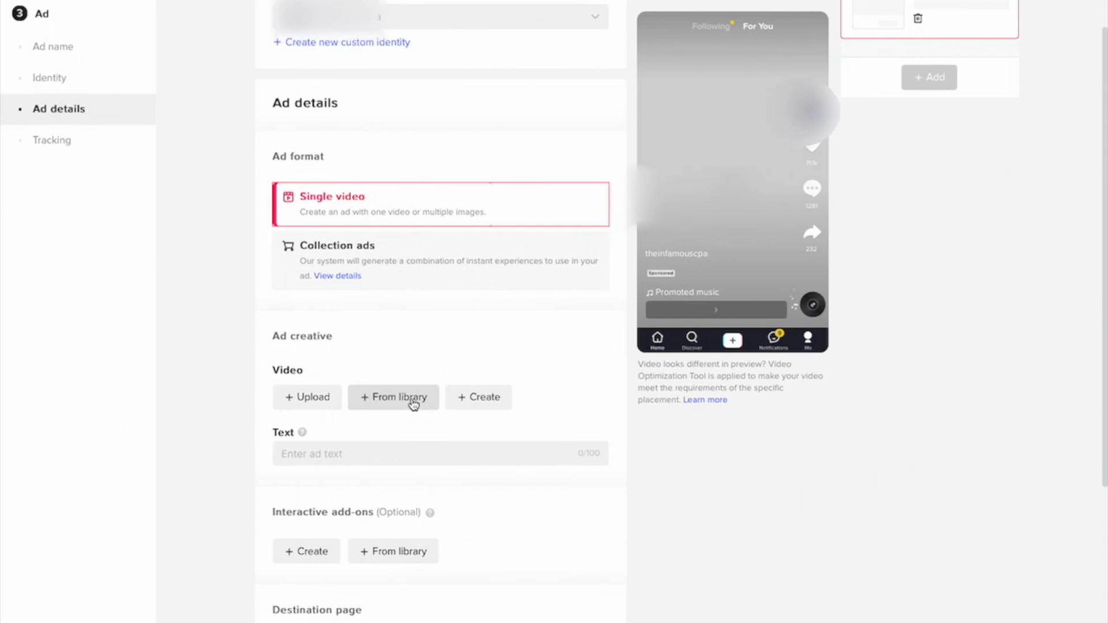
scroll(381, 436, down, 1)
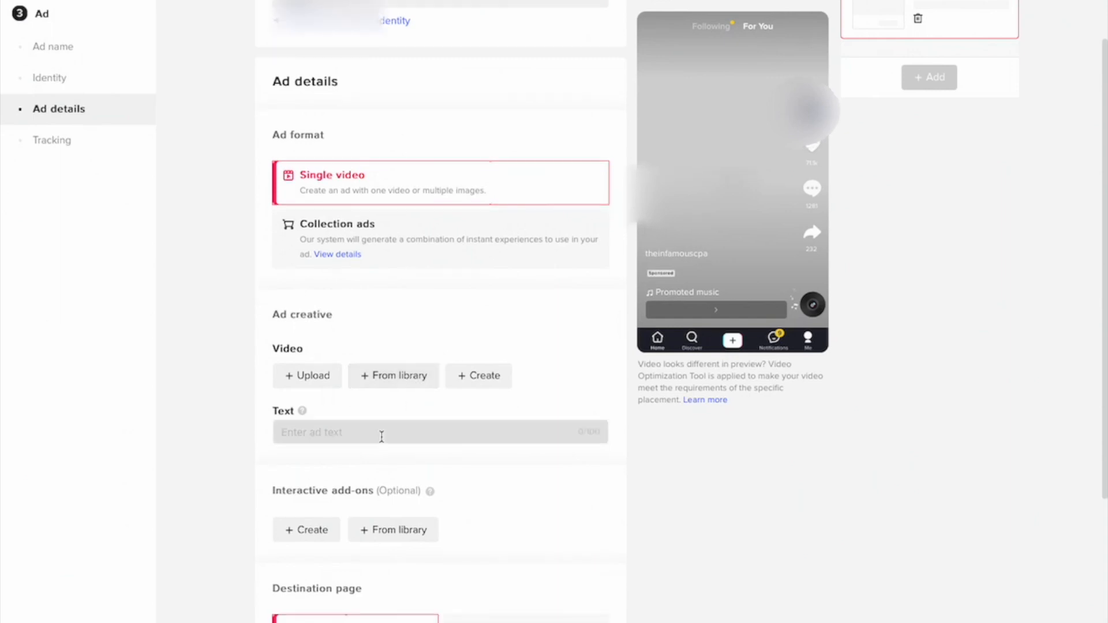
click(327, 426)
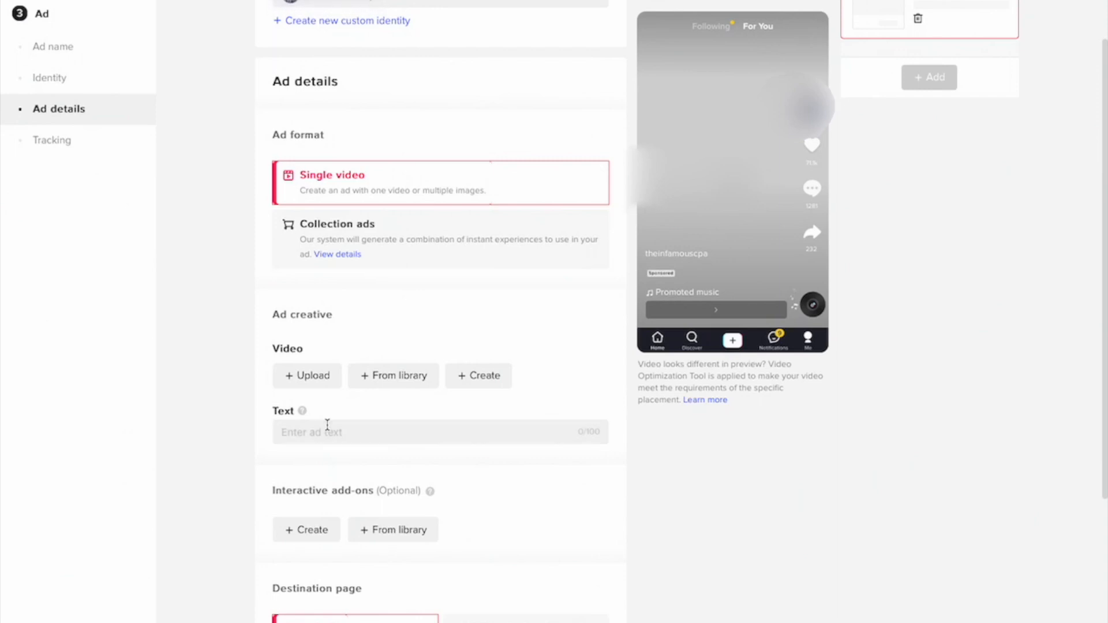
scroll(327, 425, down, 7)
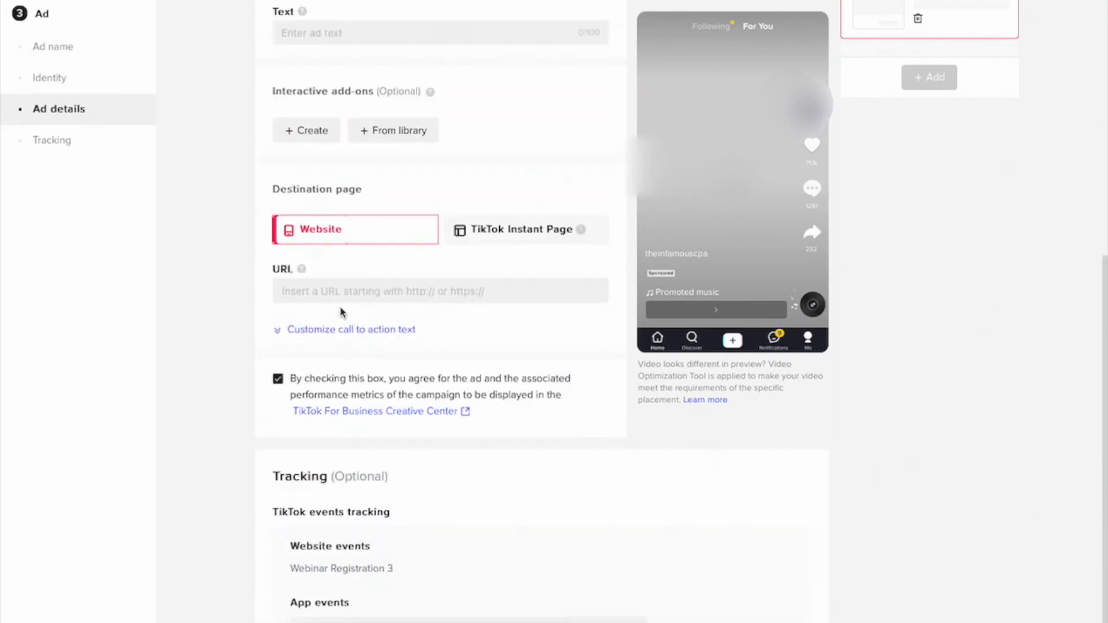
scroll(387, 303, down, 2)
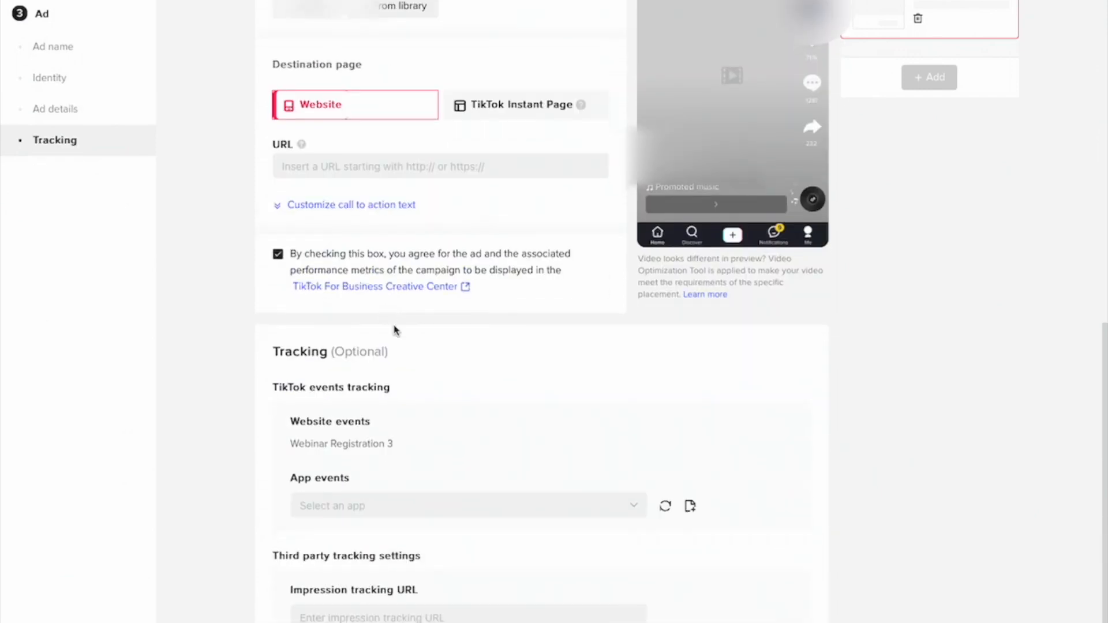
- Return to the ad's identity section and re-examine its custom identity, ad format, video and text options
scroll(332, 417, up, 10)
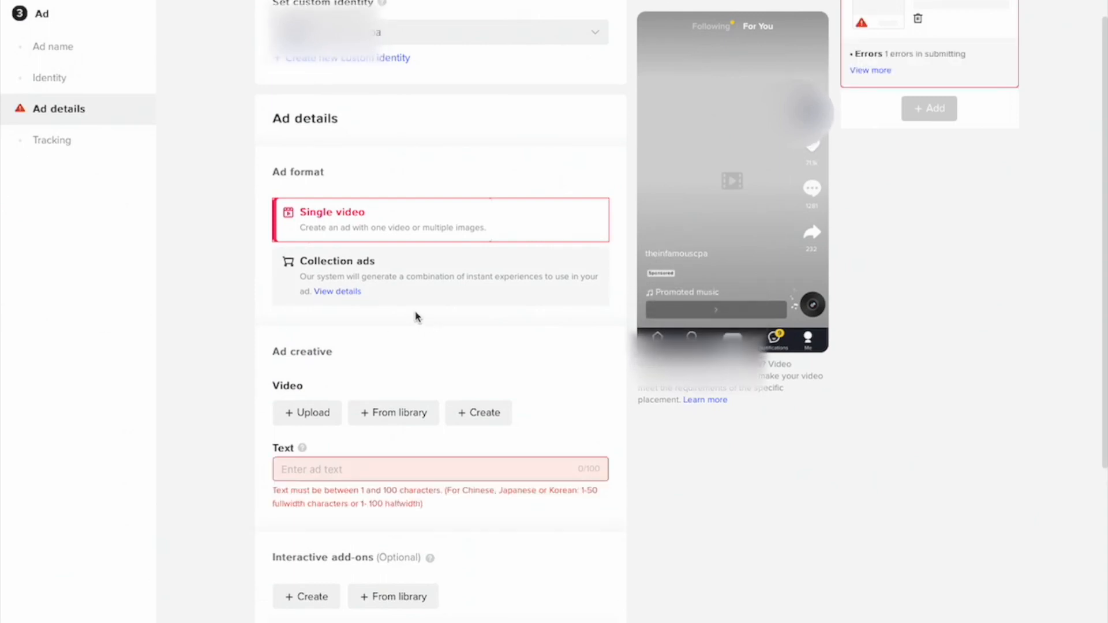
scroll(408, 306, up, 3)
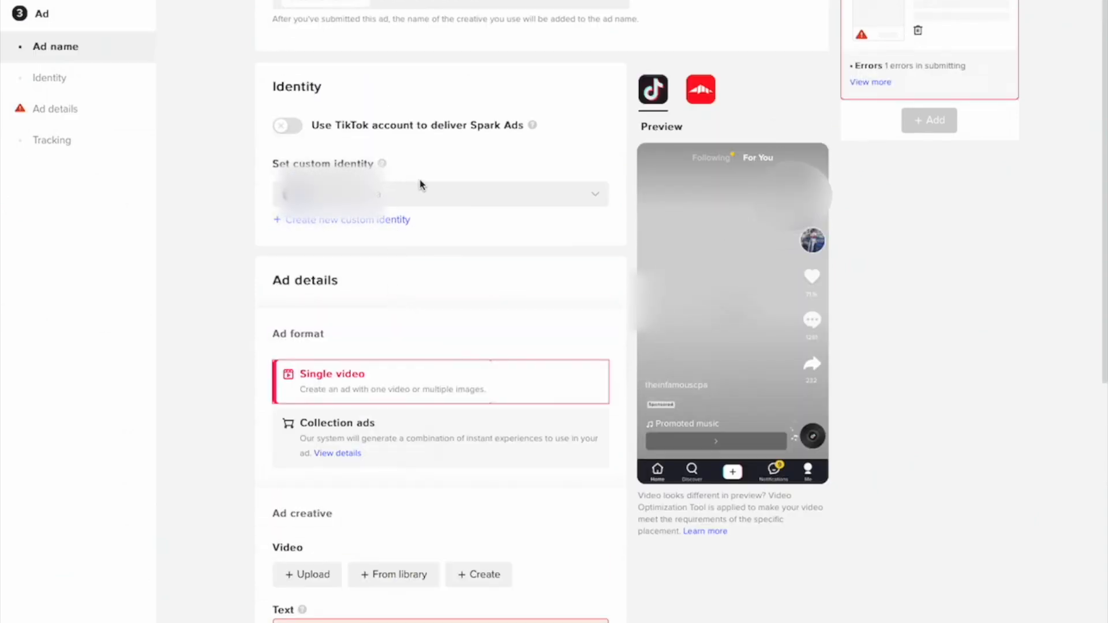
scroll(417, 189, down, 3)
scroll(404, 382, down, 1)
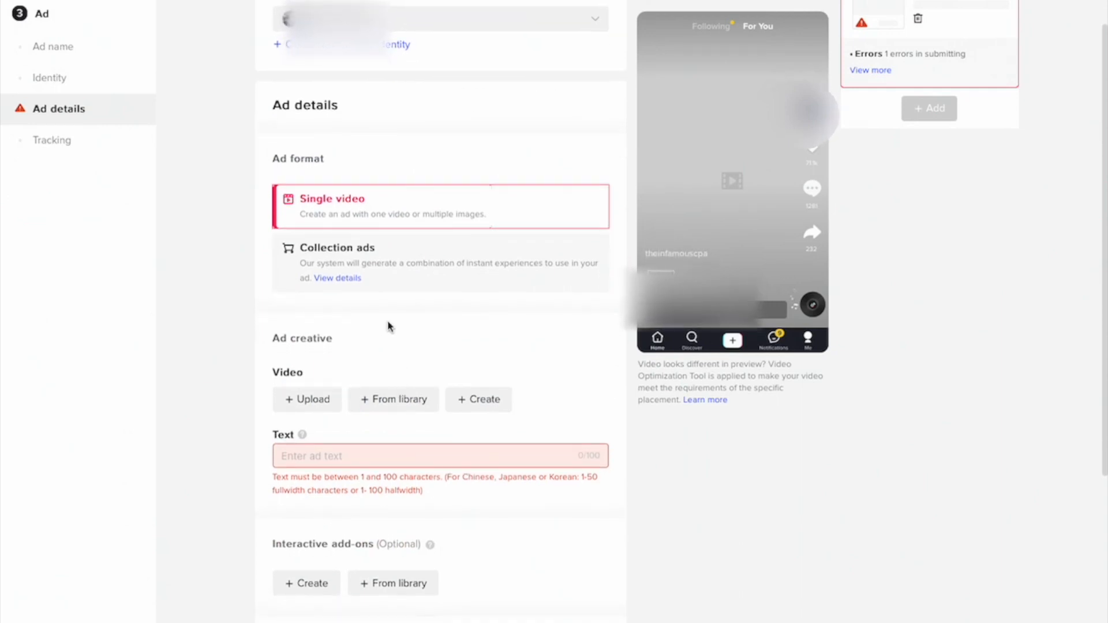
scroll(398, 324, up, 3)
scroll(400, 324, up, 1)
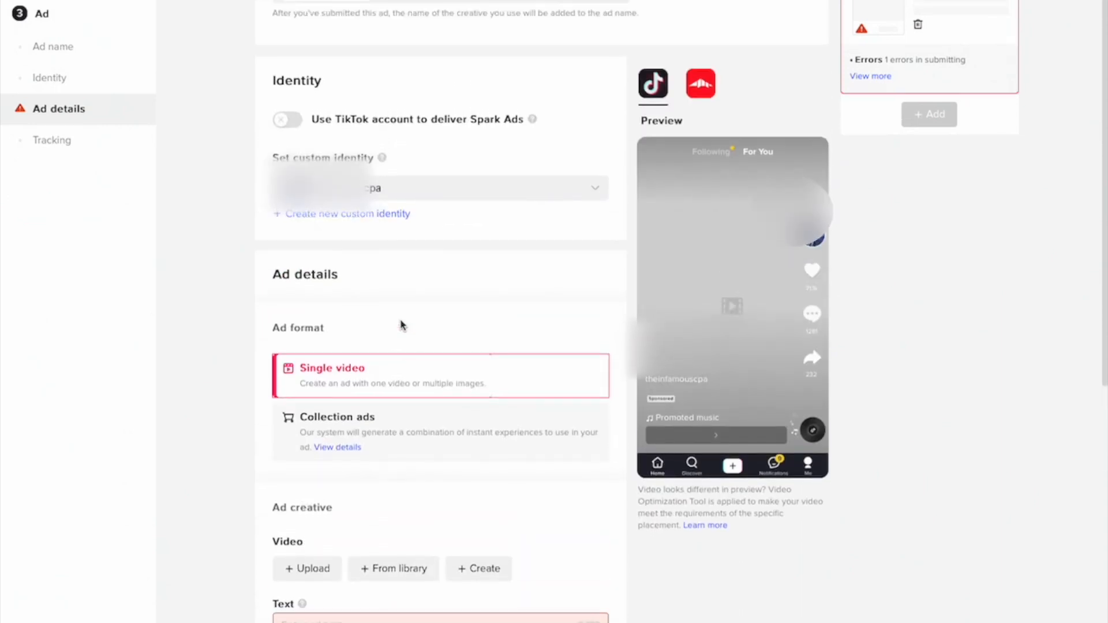
scroll(403, 321, down, 3)
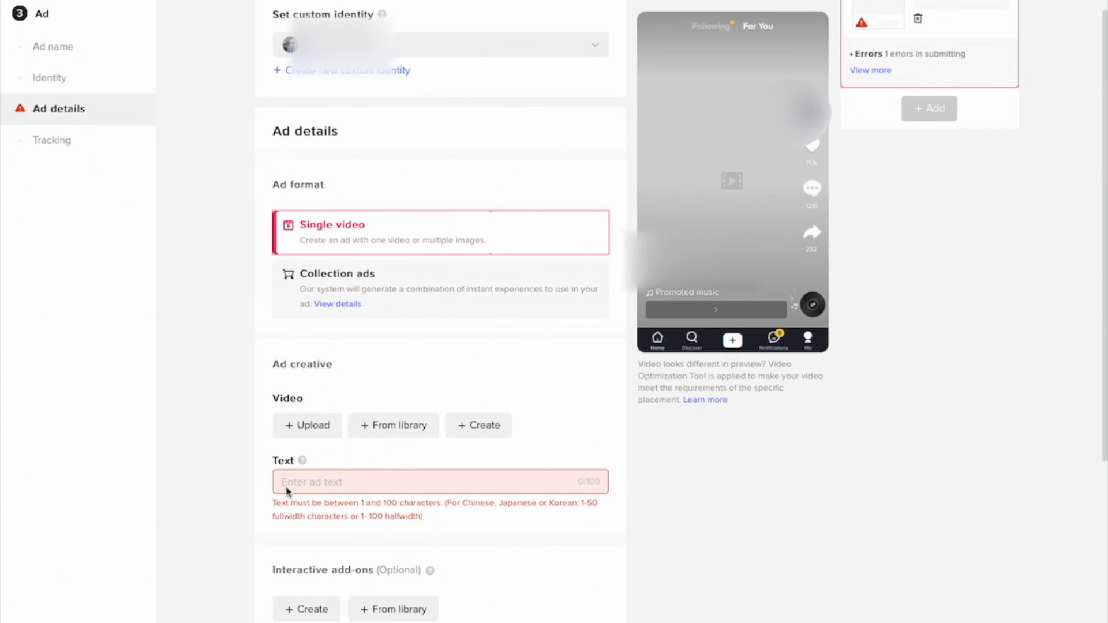
scroll(296, 485, down, 1)
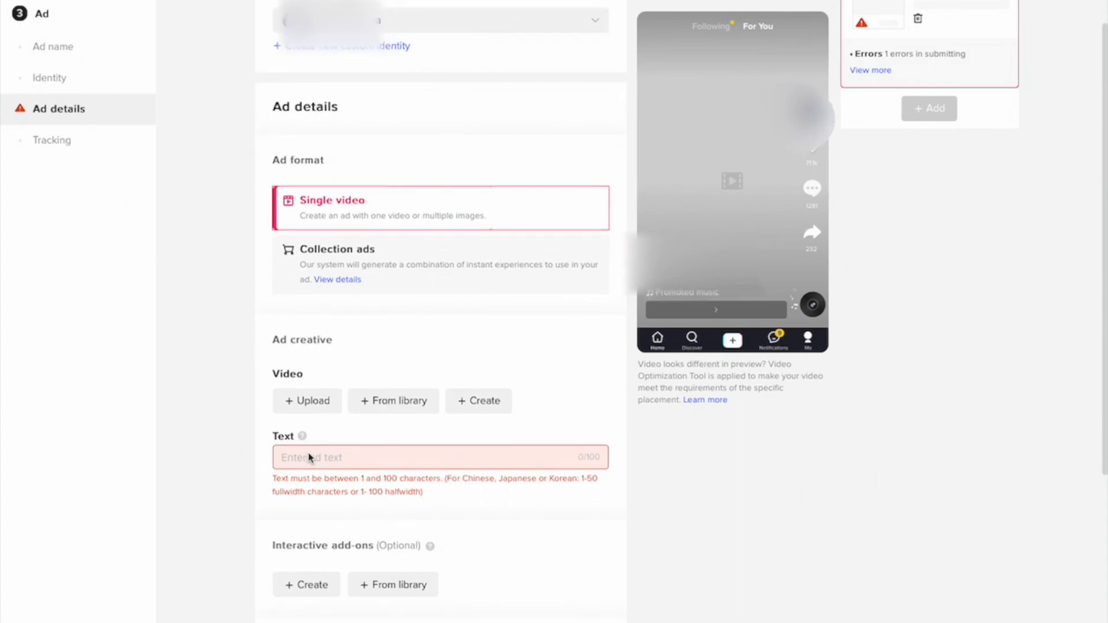
scroll(346, 479, down, 7)
scroll(358, 381, up, 10)
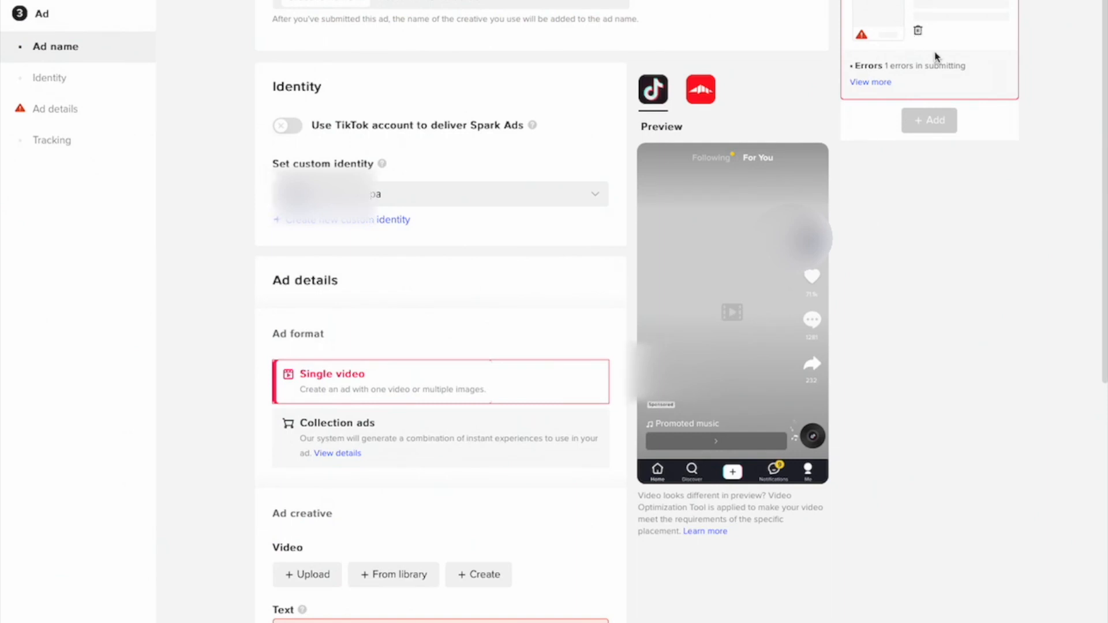
- Examine the ad's video source, ad text, interactive add-ons and website destination URL fields once more
scroll(539, 371, down, 5)
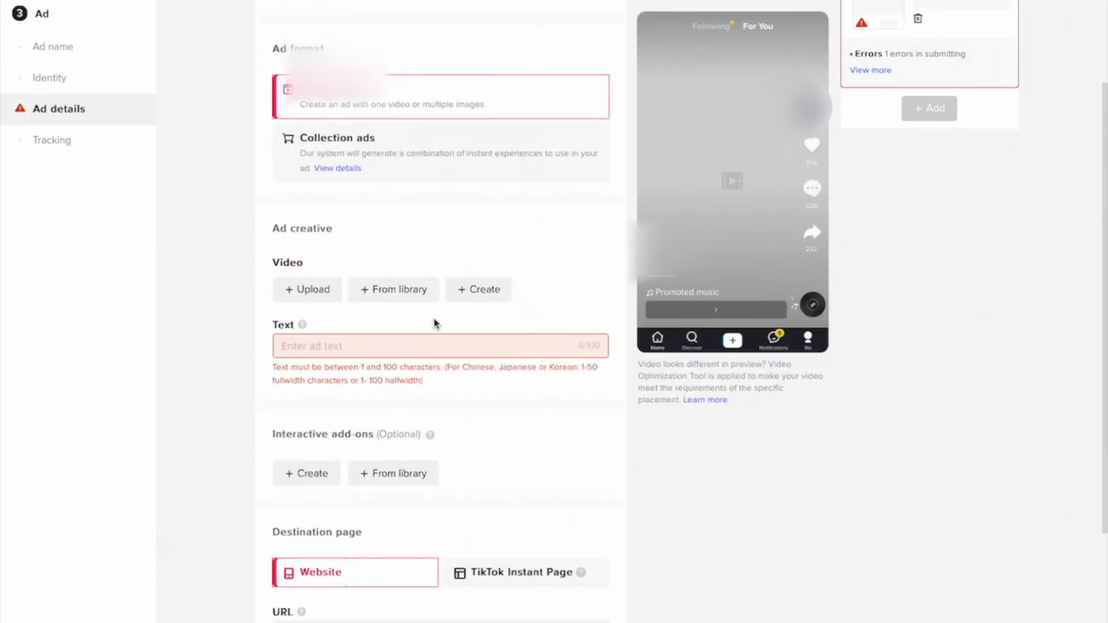
scroll(310, 601, down, 1)
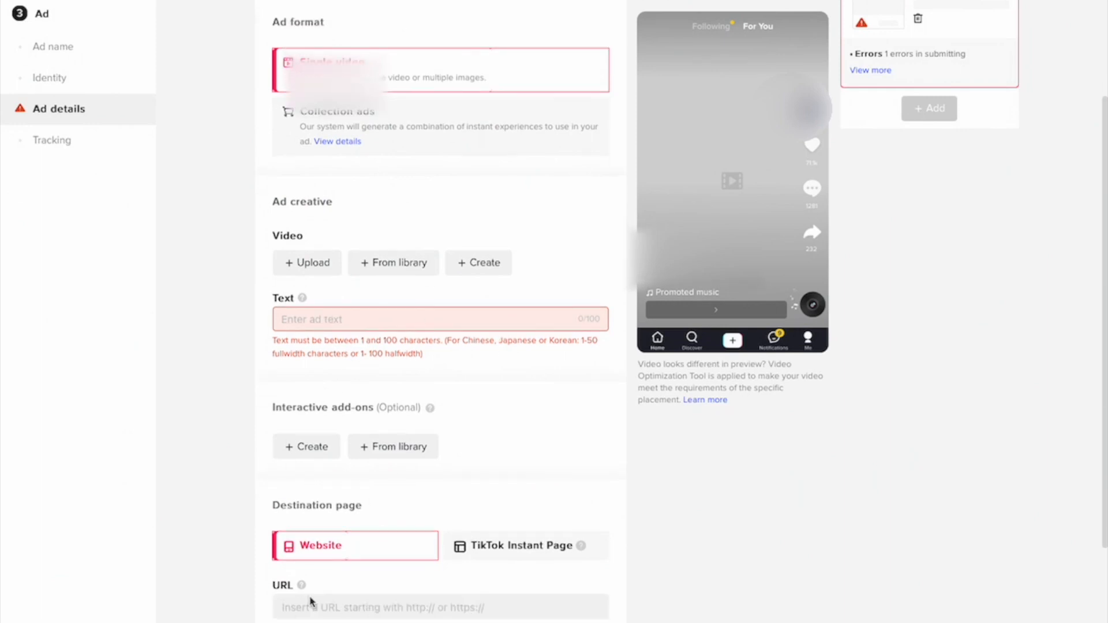
scroll(392, 551, down, 2)
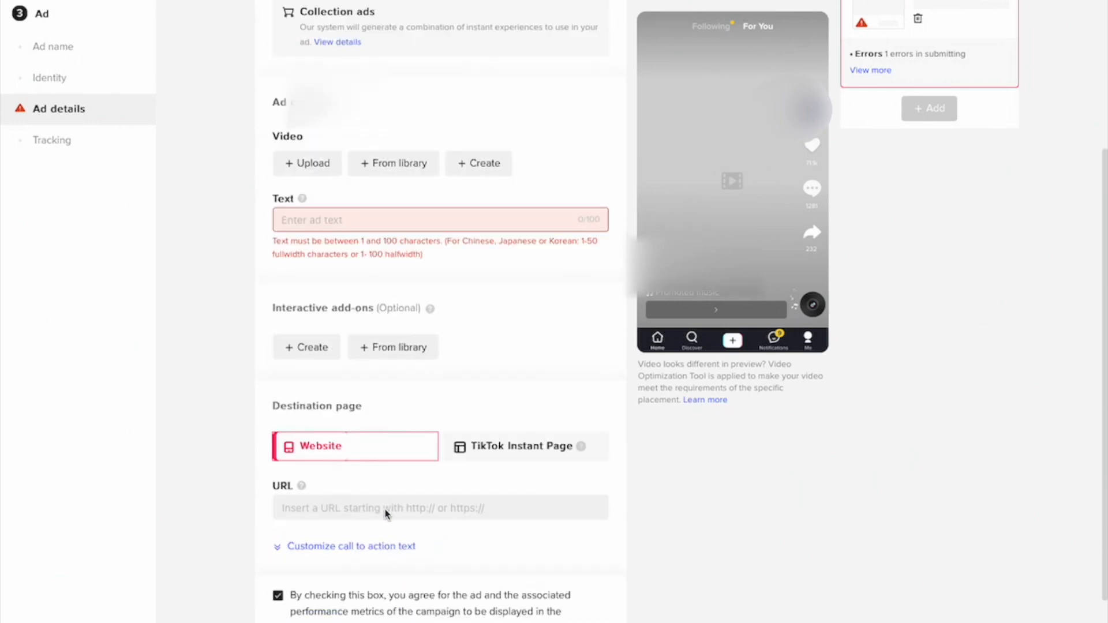
scroll(381, 509, down, 1)
scroll(398, 493, up, 6)
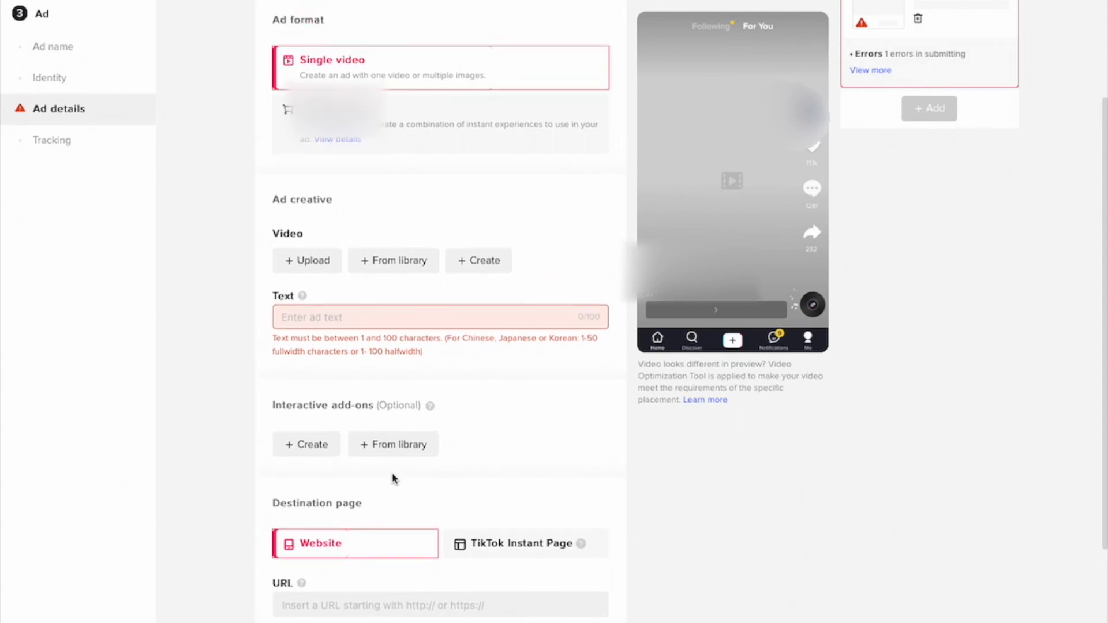
scroll(387, 470, up, 1)
scroll(386, 469, down, 3)
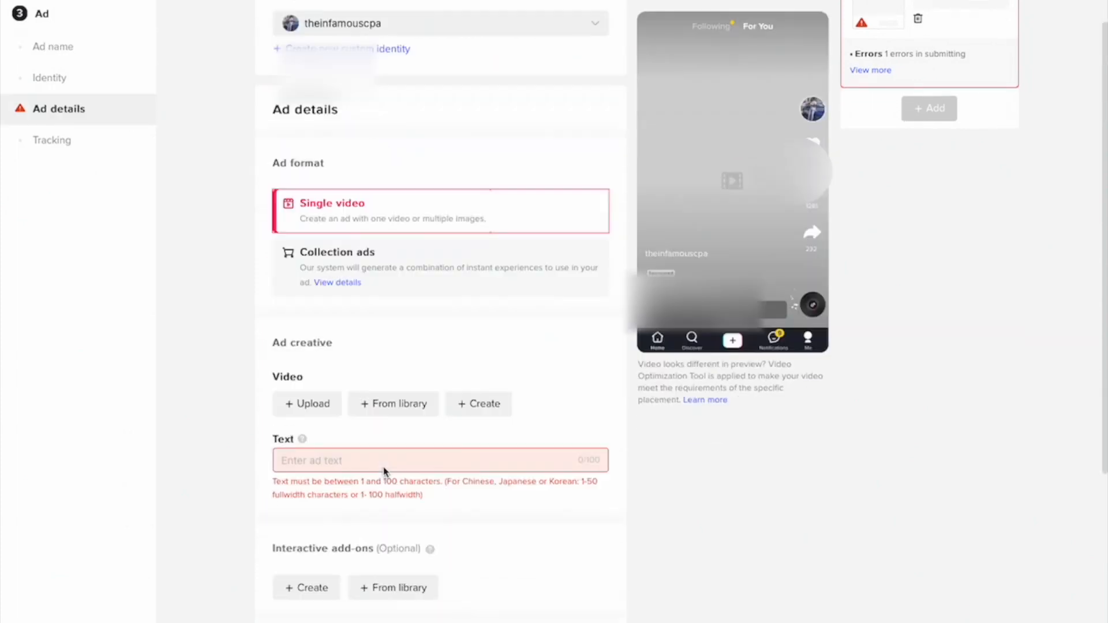
scroll(414, 446, down, 3)
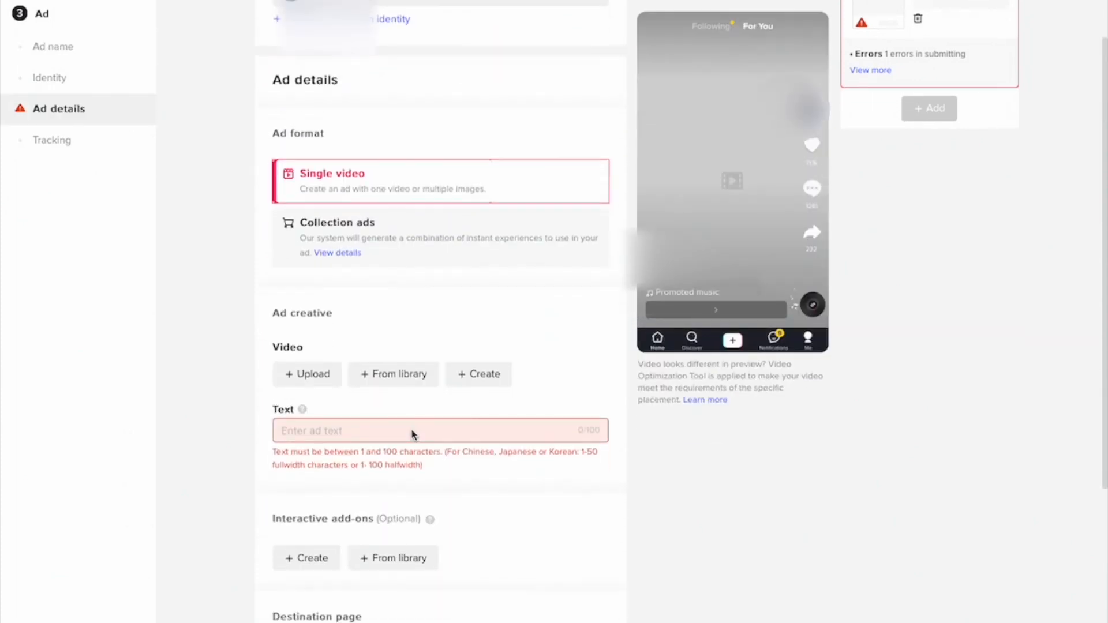